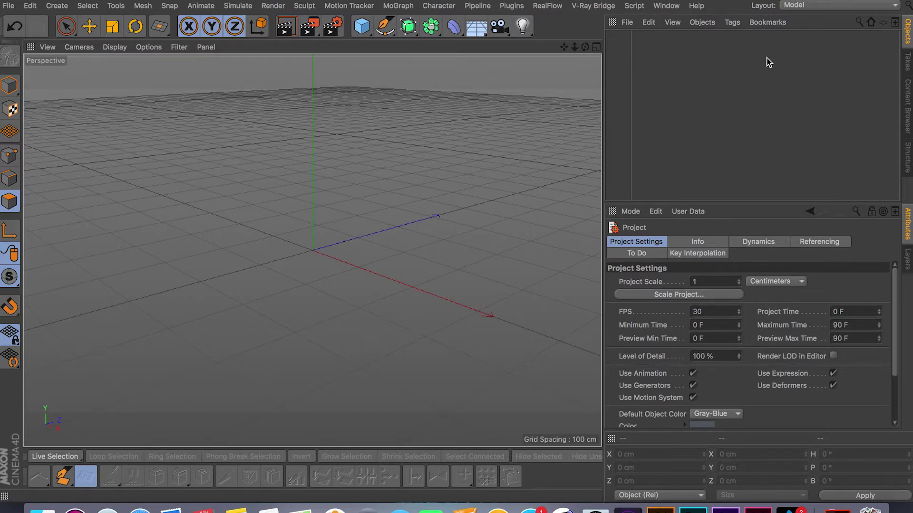
Keep the Model layout and add a Sphere primitive from the object palette.
{"action": "left_click", "coordinate": [820, 7]}
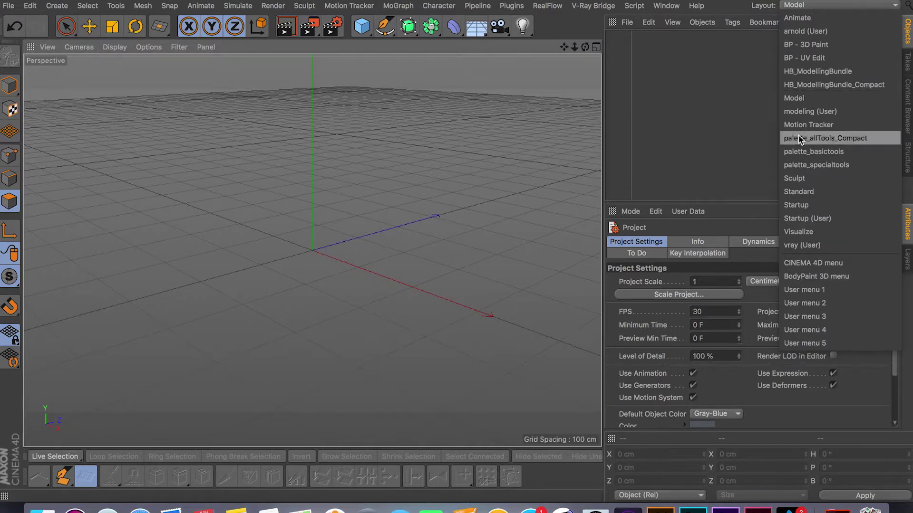
{"action": "left_click", "coordinate": [816, 99]}
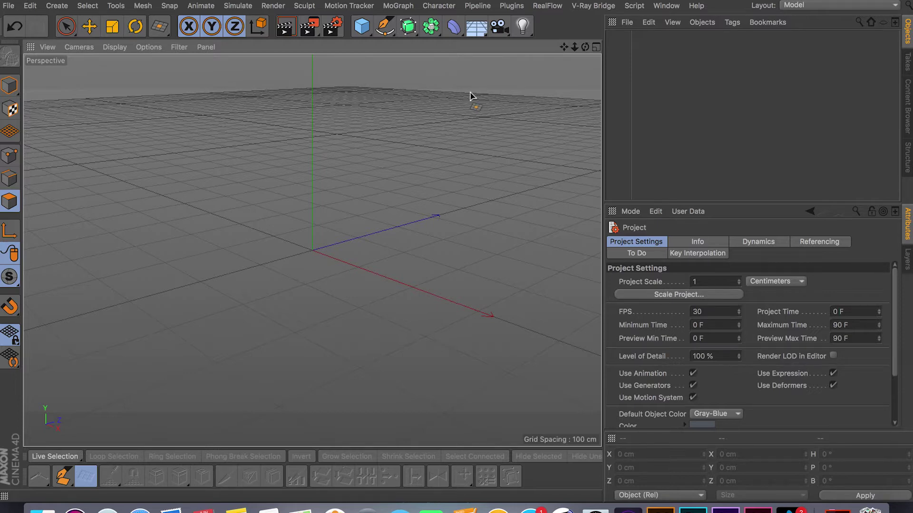
{"action": "left_click", "coordinate": [361, 28]}
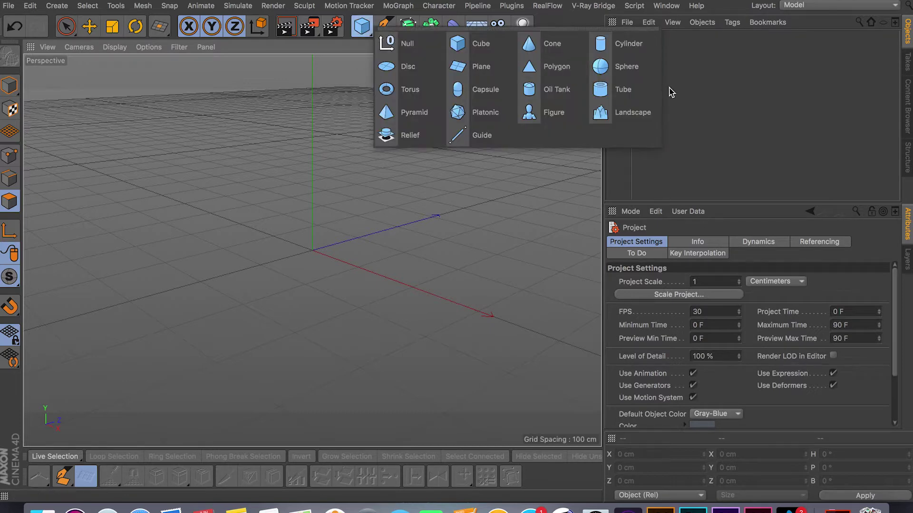
{"action": "left_click", "coordinate": [628, 67]}
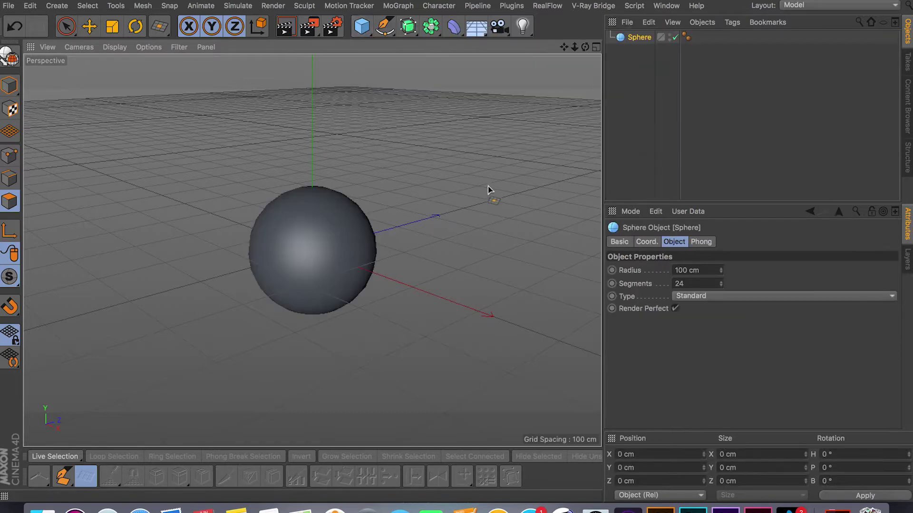
{"action": "scroll", "coordinate": [346, 249], "scroll_direction": "up", "scroll_amount": 2}
{"action": "scroll", "coordinate": [346, 249], "scroll_direction": "up", "scroll_amount": 2}
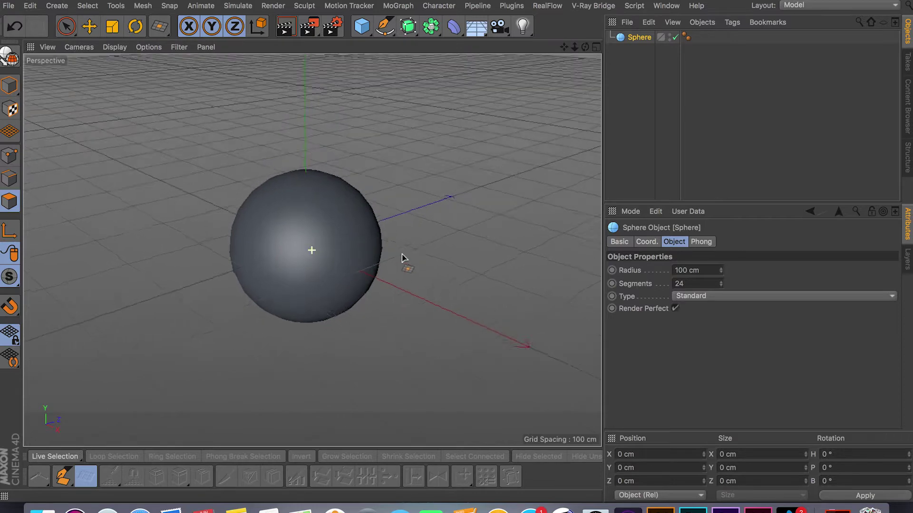
Orbit the view and reselect the sphere to show its 100 cm radius, 24 segments.
{"action": "mouse_move", "coordinate": [402, 259]}
{"action": "left_mouse_down", "text": "alt"}
{"action": "mouse_move", "coordinate": [426, 188]}
{"action": "mouse_move", "coordinate": [422, 331]}
{"action": "mouse_move", "coordinate": [347, 347]}
{"action": "mouse_move", "coordinate": [359, 293]}
{"action": "mouse_move", "coordinate": [435, 252]}
{"action": "mouse_move", "coordinate": [440, 271]}
{"action": "mouse_move", "coordinate": [431, 278]}
{"action": "left_mouse_up", "text": "alt"}
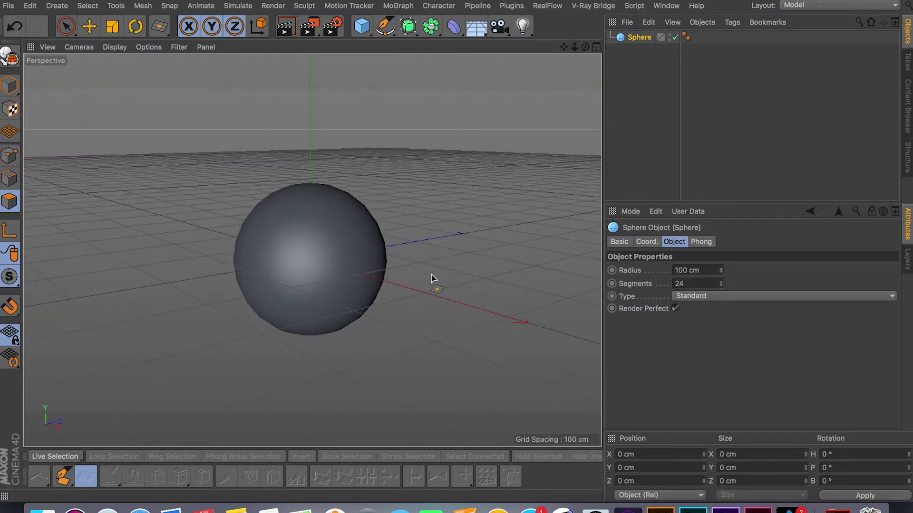
{"action": "left_click", "coordinate": [635, 86]}
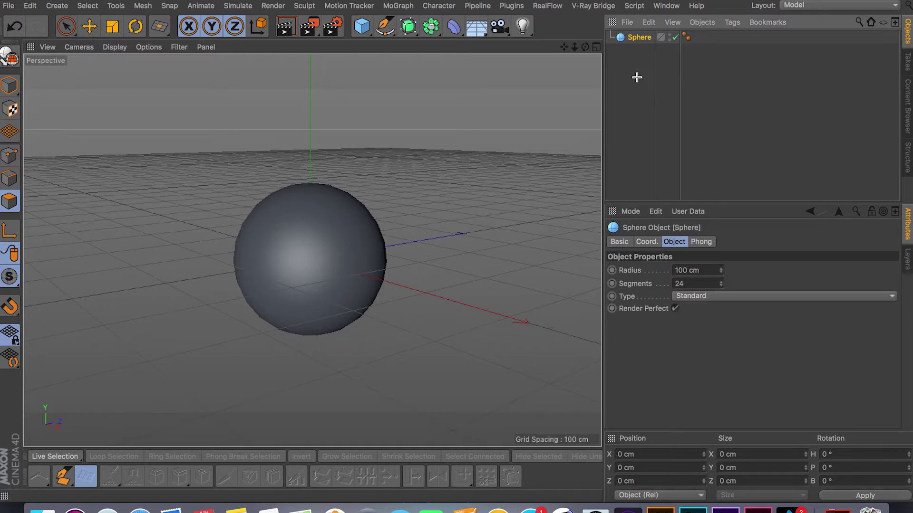
{"action": "left_click", "coordinate": [639, 38]}
{"action": "left_click_drag", "start_coordinate": [371, 265], "coordinate": [170, 129], "text": "alt"}
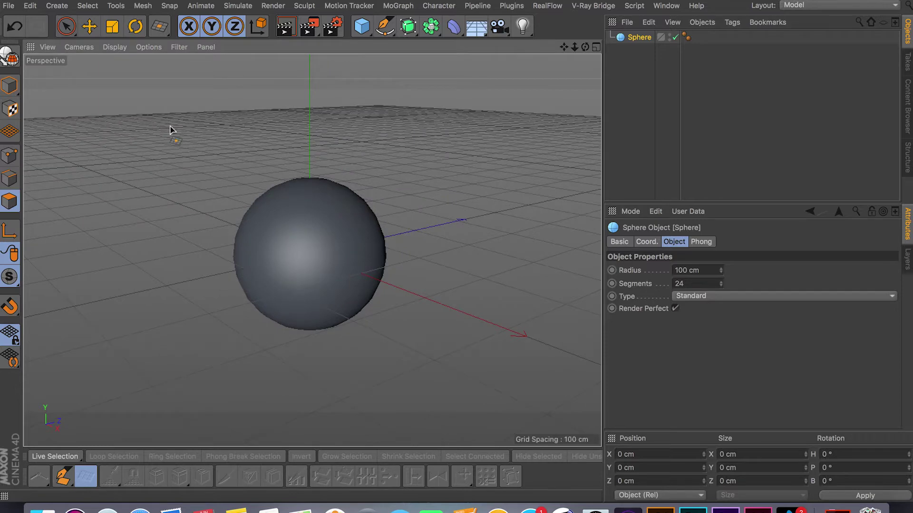
Turn on Quick Shading (Lines) display and set the sphere's Segments to 150.
{"action": "left_click", "coordinate": [113, 47]}
{"action": "left_click", "coordinate": [155, 85]}
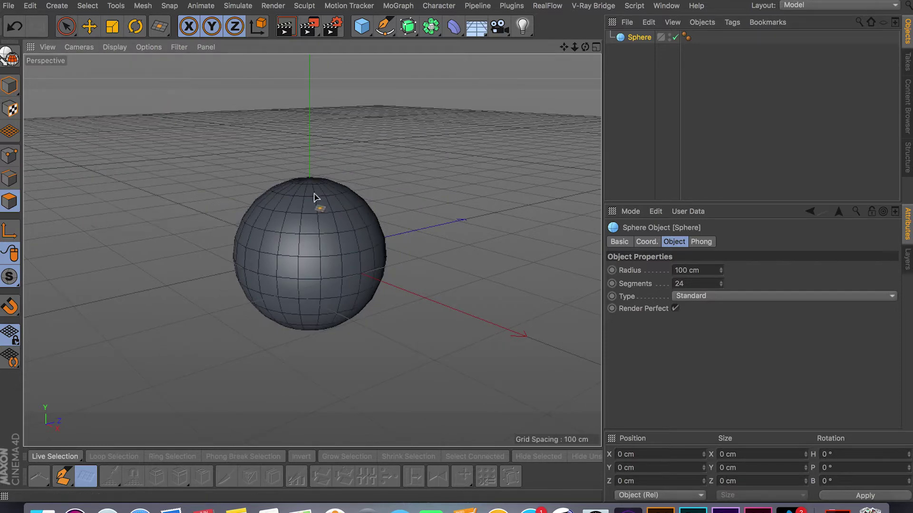
{"action": "double_click", "coordinate": [693, 284]}
{"action": "type", "text": "150"}
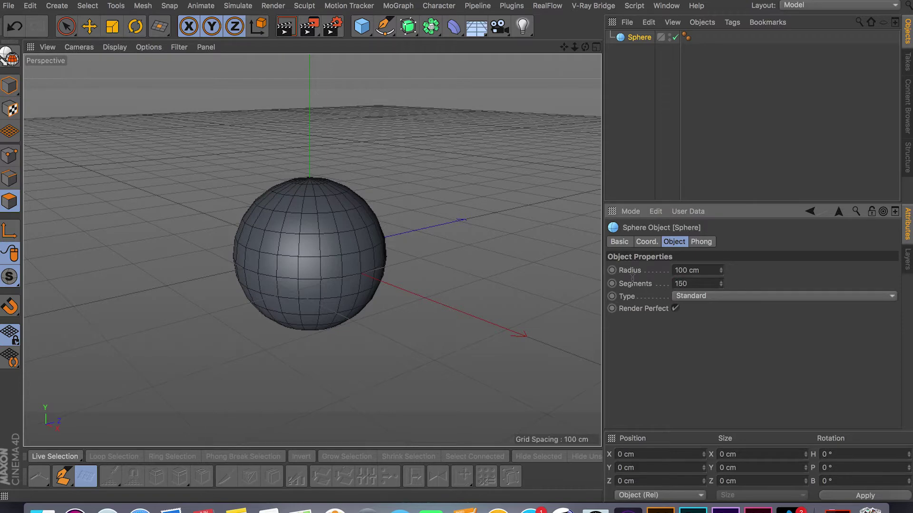
{"action": "key", "text": "Return"}
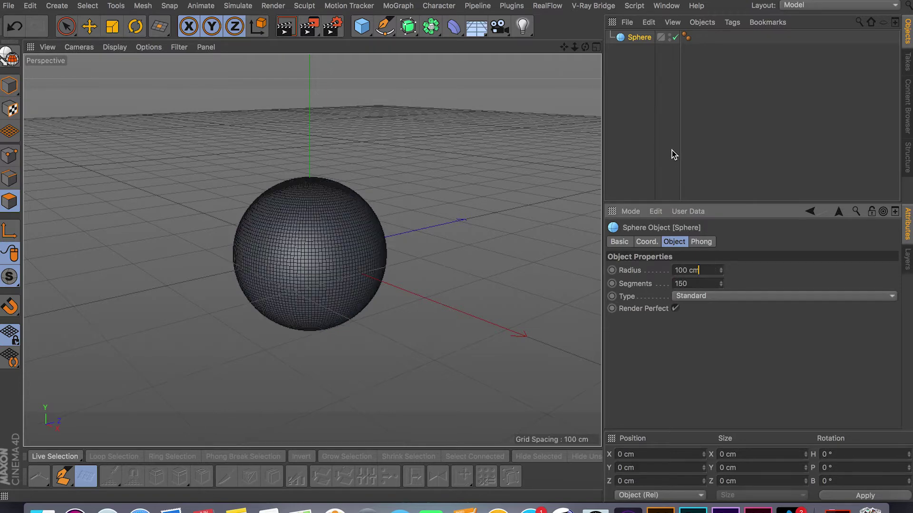
{"action": "left_click", "coordinate": [632, 64]}
{"action": "left_click", "coordinate": [638, 38]}
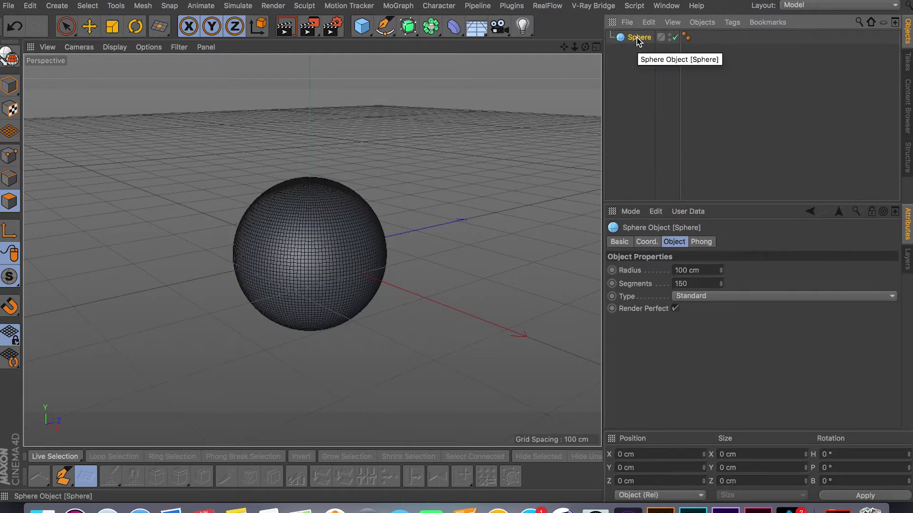
Make the sphere editable with C, view it from above, and try the Brush and Magnet tools.
{"action": "key", "text": "c"}
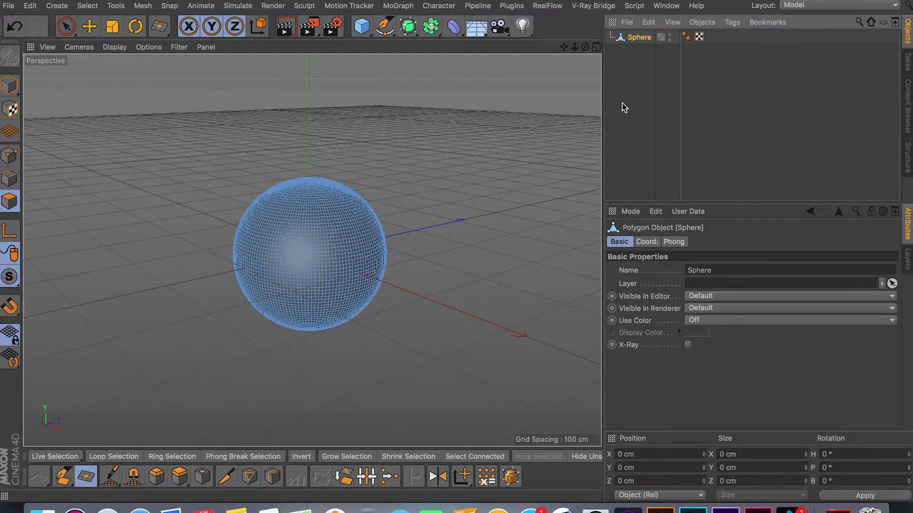
{"action": "scroll", "coordinate": [314, 237], "scroll_direction": "up", "scroll_amount": 3}
{"action": "scroll", "coordinate": [313, 238], "scroll_direction": "up", "scroll_amount": 3}
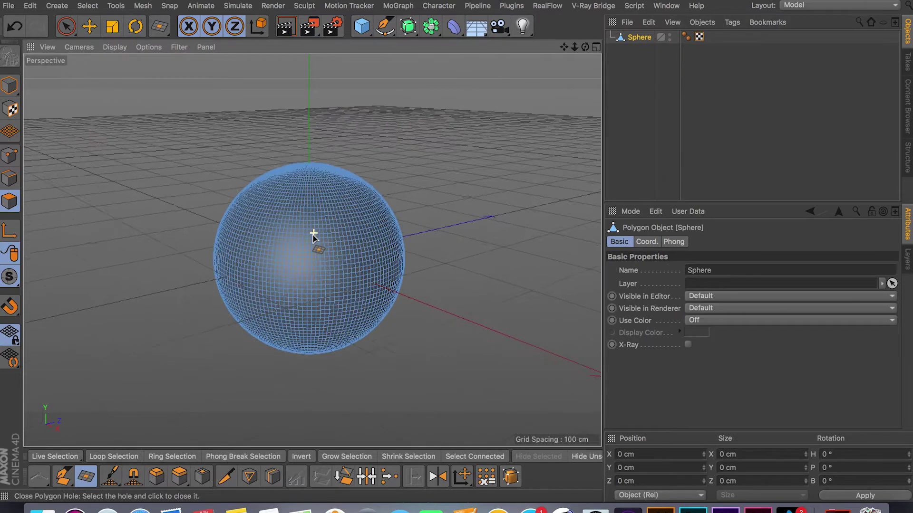
{"action": "mouse_move", "coordinate": [326, 278]}
{"action": "left_mouse_down", "text": "alt"}
{"action": "mouse_move", "coordinate": [322, 173]}
{"action": "mouse_move", "coordinate": [302, 271]}
{"action": "mouse_move", "coordinate": [279, 280]}
{"action": "left_mouse_up", "text": "alt"}
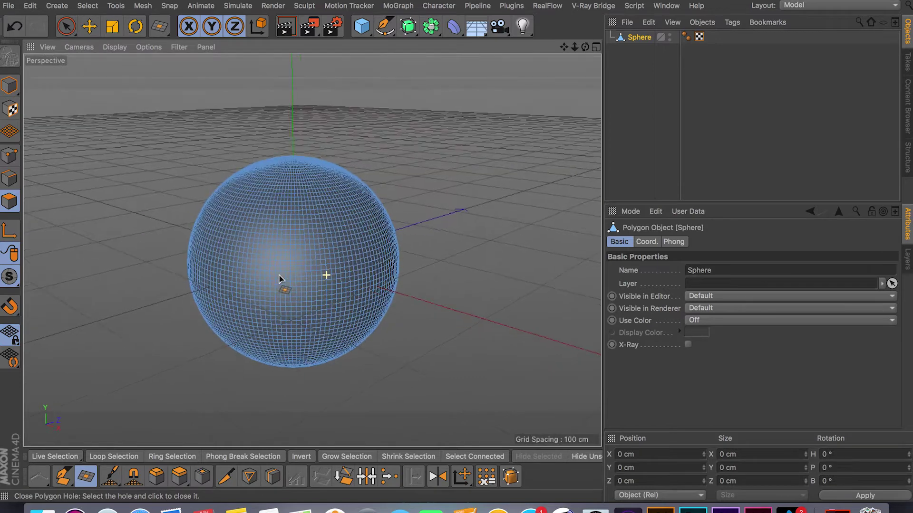
{"action": "left_click", "coordinate": [113, 477]}
{"action": "left_click", "coordinate": [135, 477]}
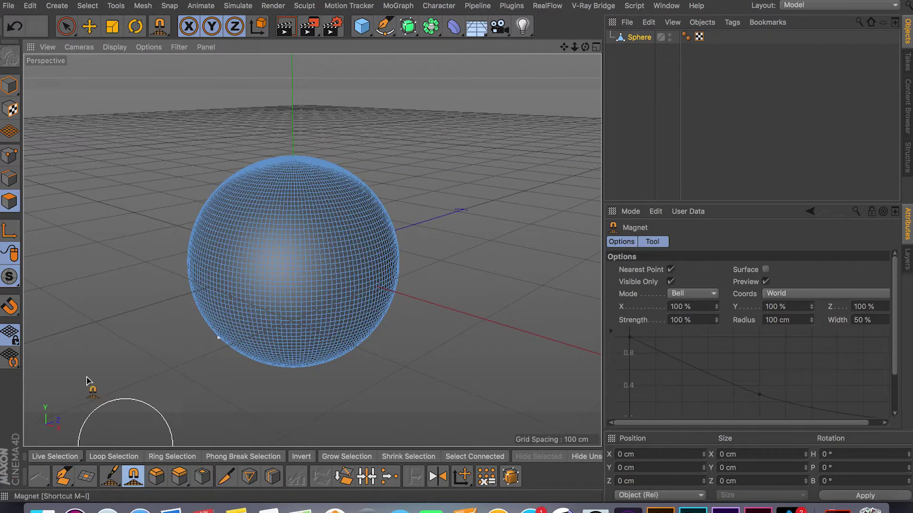
Switch to Points mode and activate the sculpting Brush tool.
{"action": "left_click", "coordinate": [11, 164]}
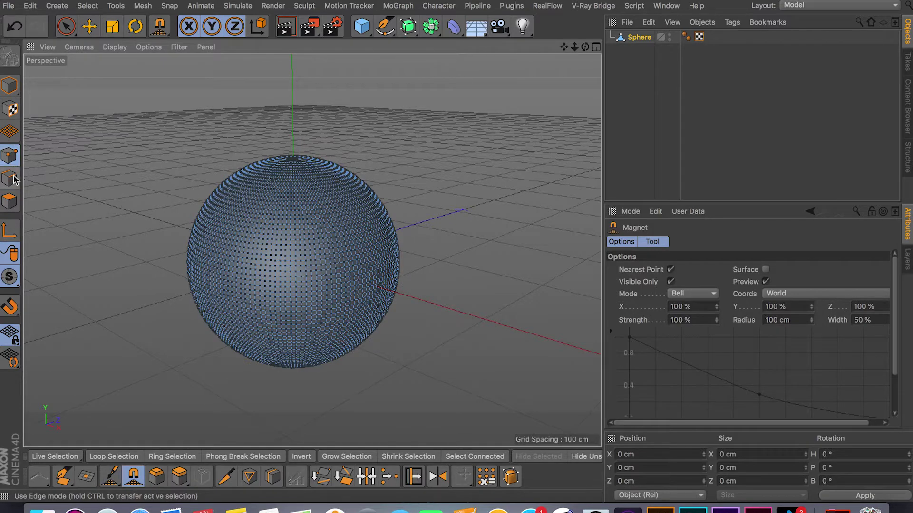
{"action": "left_click", "coordinate": [13, 179]}
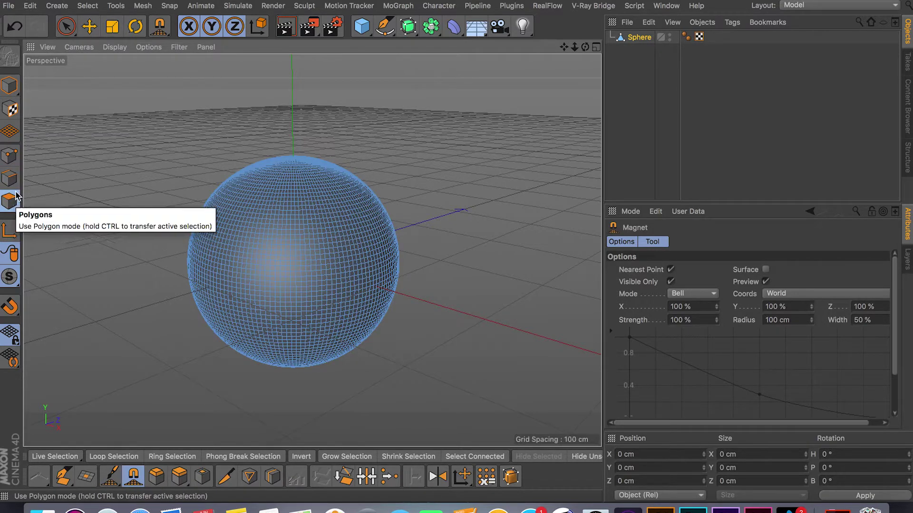
{"action": "left_click", "coordinate": [11, 155]}
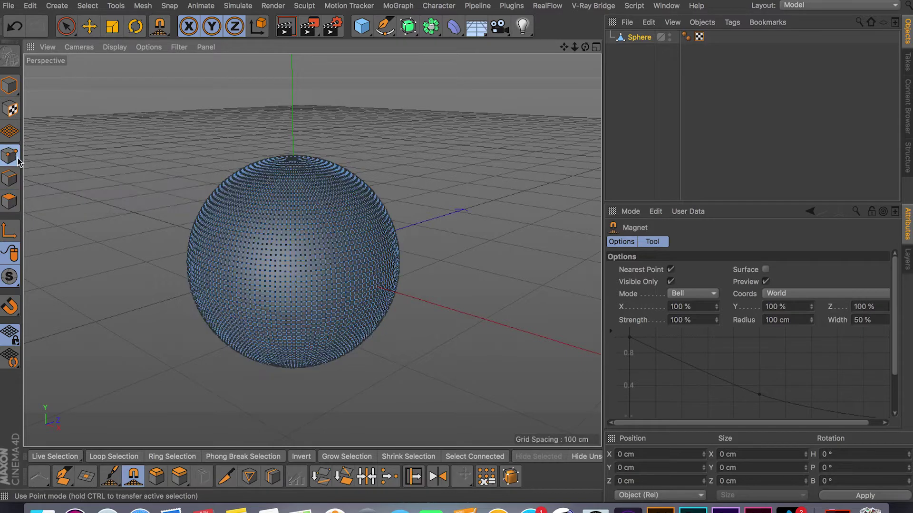
{"action": "left_click", "coordinate": [110, 476]}
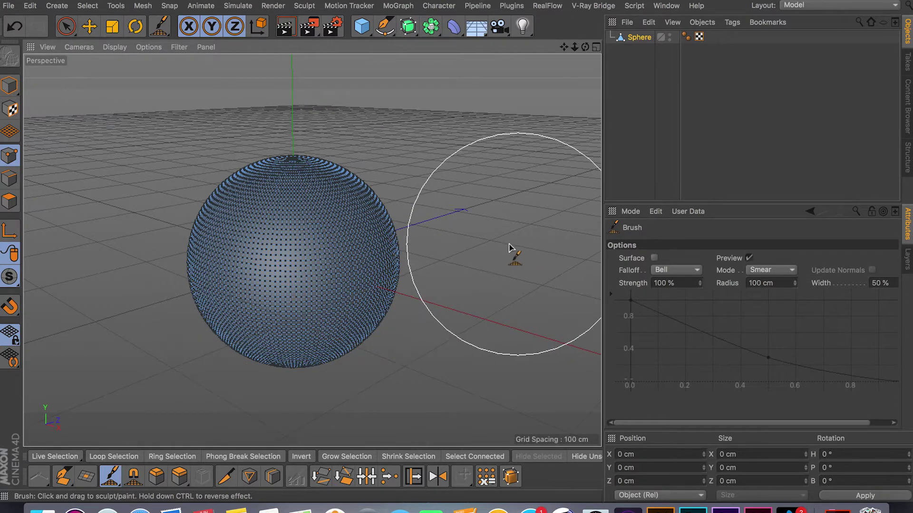
Reduce the brush Radius to 63.925 cm and undo a test smear stroke.
{"action": "mouse_move", "coordinate": [507, 246]}
{"action": "middle_mouse_down"}
{"action": "mouse_move", "coordinate": [426, 240]}
{"action": "mouse_move", "coordinate": [465, 253]}
{"action": "middle_mouse_up"}
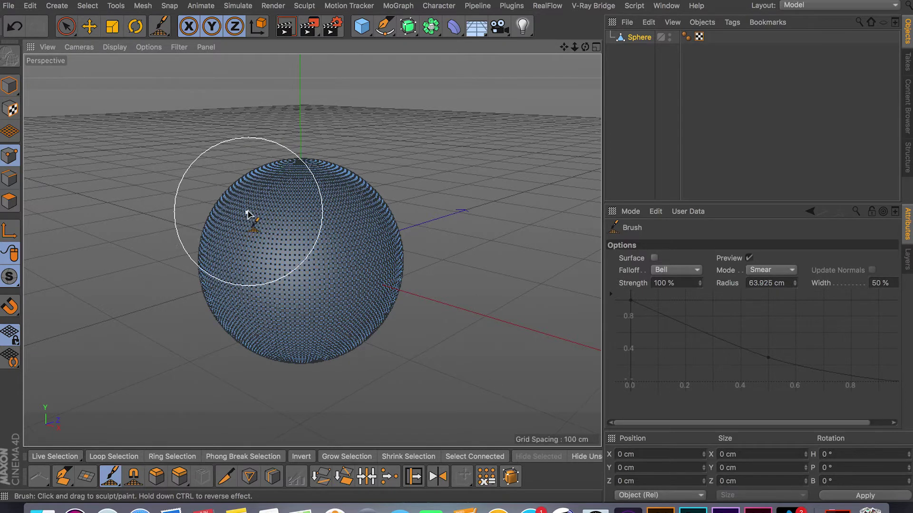
{"action": "mouse_move", "coordinate": [234, 211]}
{"action": "left_mouse_down"}
{"action": "mouse_move", "coordinate": [241, 228]}
{"action": "mouse_move", "coordinate": [228, 212]}
{"action": "mouse_move", "coordinate": [257, 179]}
{"action": "mouse_move", "coordinate": [232, 199]}
{"action": "mouse_move", "coordinate": [231, 261]}
{"action": "mouse_move", "coordinate": [261, 187]}
{"action": "mouse_move", "coordinate": [275, 188]}
{"action": "mouse_move", "coordinate": [249, 214]}
{"action": "mouse_move", "coordinate": [288, 188]}
{"action": "mouse_move", "coordinate": [276, 184]}
{"action": "mouse_move", "coordinate": [230, 231]}
{"action": "mouse_move", "coordinate": [305, 175]}
{"action": "mouse_move", "coordinate": [252, 204]}
{"action": "mouse_move", "coordinate": [298, 179]}
{"action": "mouse_move", "coordinate": [245, 220]}
{"action": "mouse_move", "coordinate": [263, 191]}
{"action": "mouse_move", "coordinate": [255, 204]}
{"action": "mouse_move", "coordinate": [264, 218]}
{"action": "left_mouse_up"}
{"action": "key", "text": "ctrl+z"}
{"action": "key", "text": "ctrl+z"}
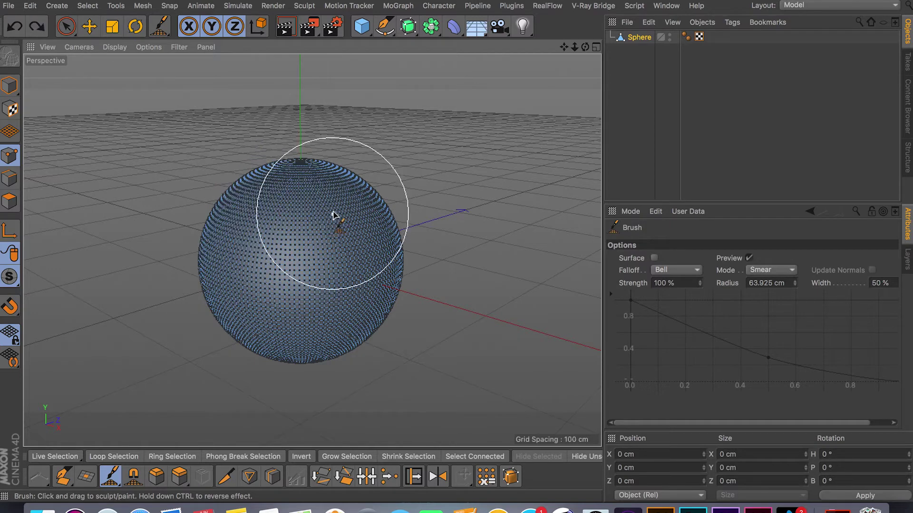
Try smear strokes on the sphere's right and left sides, undoing them to keep it round.
{"action": "mouse_move", "coordinate": [374, 207]}
{"action": "left_mouse_down"}
{"action": "mouse_move", "coordinate": [397, 254]}
{"action": "mouse_move", "coordinate": [373, 197]}
{"action": "mouse_move", "coordinate": [316, 174]}
{"action": "mouse_move", "coordinate": [252, 194]}
{"action": "mouse_move", "coordinate": [394, 228]}
{"action": "mouse_move", "coordinate": [366, 286]}
{"action": "left_mouse_up"}
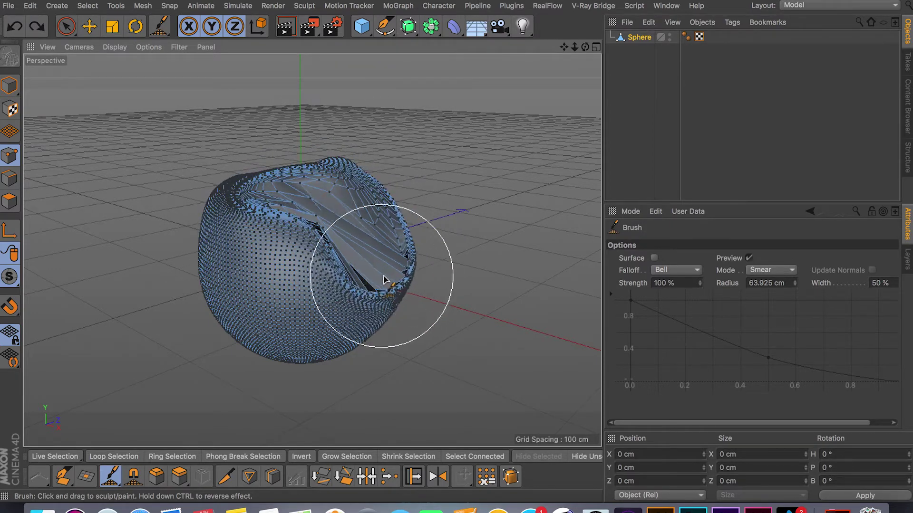
{"action": "key", "text": "ctrl+z"}
{"action": "mouse_move", "coordinate": [388, 224]}
{"action": "left_mouse_down", "text": "alt"}
{"action": "mouse_move", "coordinate": [383, 281]}
{"action": "mouse_move", "coordinate": [357, 209]}
{"action": "mouse_move", "coordinate": [501, 186]}
{"action": "mouse_move", "coordinate": [420, 204]}
{"action": "mouse_move", "coordinate": [195, 210]}
{"action": "mouse_move", "coordinate": [256, 185]}
{"action": "left_mouse_up", "text": "alt"}
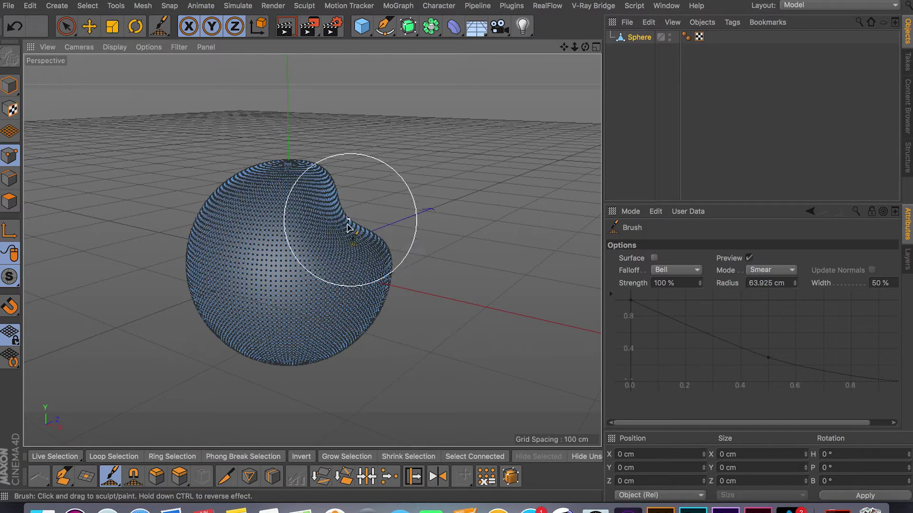
{"action": "mouse_move", "coordinate": [358, 277]}
{"action": "left_mouse_down"}
{"action": "mouse_move", "coordinate": [224, 244]}
{"action": "mouse_move", "coordinate": [239, 238]}
{"action": "left_mouse_up"}
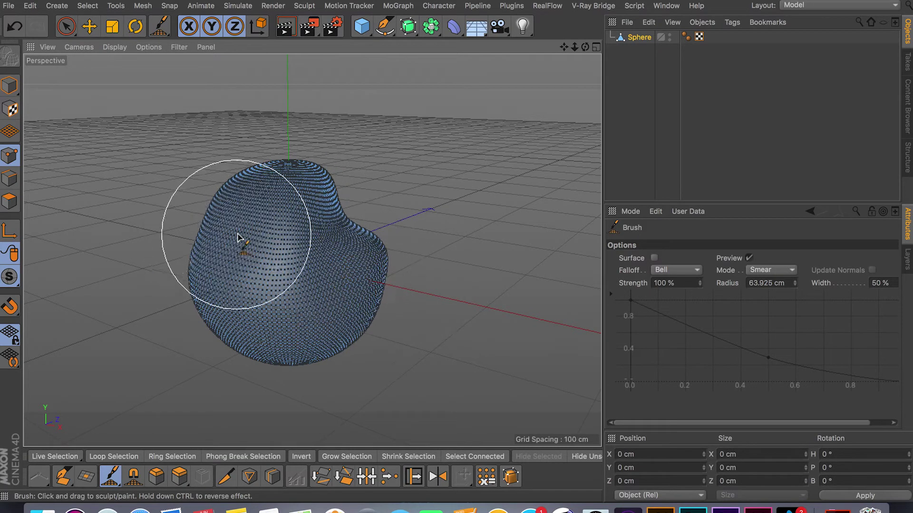
{"action": "left_click_drag", "start_coordinate": [229, 276], "coordinate": [265, 296]}
{"action": "mouse_move", "coordinate": [438, 261]}
{"action": "left_mouse_down", "text": "alt"}
{"action": "mouse_move", "coordinate": [326, 188]}
{"action": "mouse_move", "coordinate": [511, 282]}
{"action": "mouse_move", "coordinate": [464, 351]}
{"action": "mouse_move", "coordinate": [393, 283]}
{"action": "mouse_move", "coordinate": [452, 189]}
{"action": "mouse_move", "coordinate": [505, 209]}
{"action": "left_mouse_up", "text": "alt"}
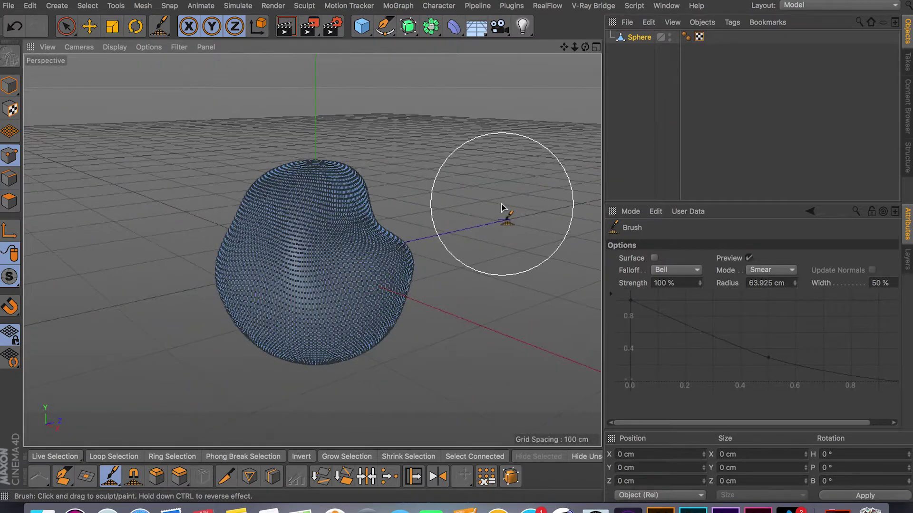
{"action": "key", "text": "ctrl+z"}
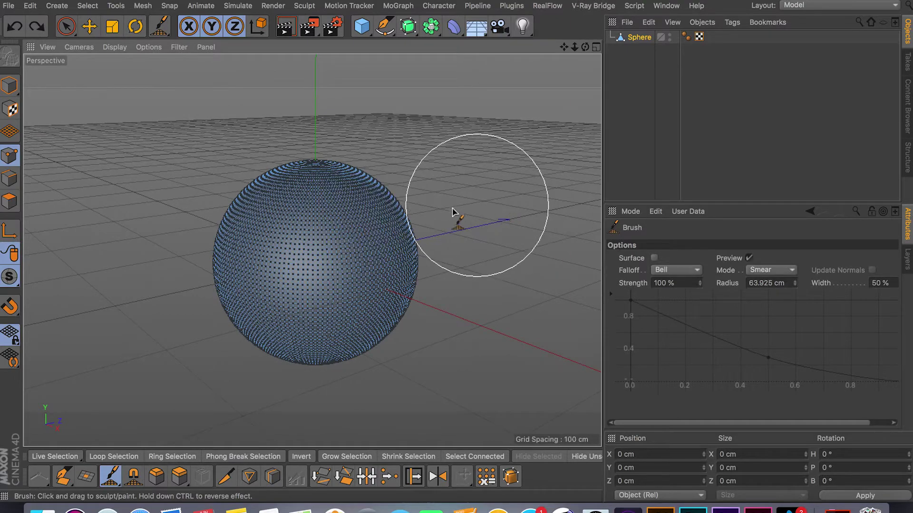
From a closer, higher view, smear a bulge into the sphere's upper surface.
{"action": "mouse_move", "coordinate": [325, 247]}
{"action": "right_mouse_down", "text": "alt"}
{"action": "mouse_move", "coordinate": [330, 254]}
{"action": "mouse_move", "coordinate": [179, 276]}
{"action": "right_mouse_up", "text": "alt"}
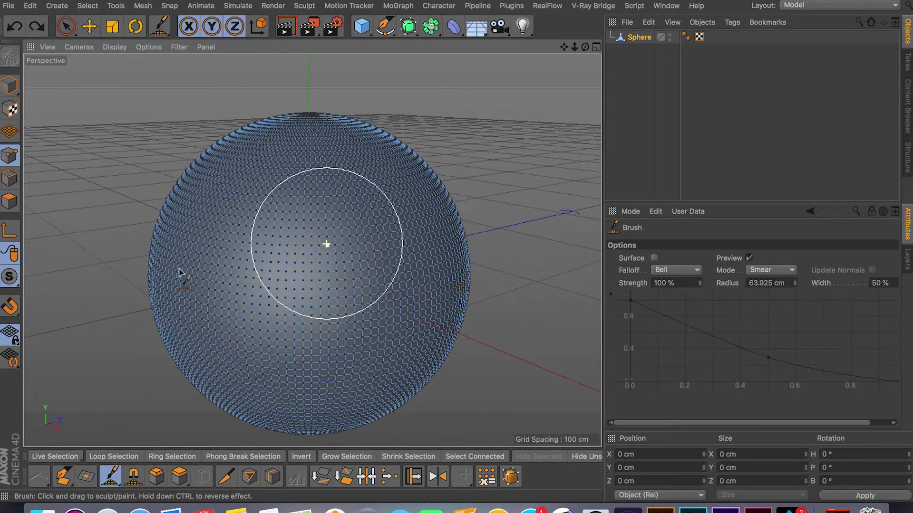
{"action": "mouse_move", "coordinate": [142, 302]}
{"action": "left_mouse_down", "text": "alt"}
{"action": "mouse_move", "coordinate": [150, 206]}
{"action": "mouse_move", "coordinate": [206, 193]}
{"action": "mouse_move", "coordinate": [188, 306]}
{"action": "mouse_move", "coordinate": [126, 321]}
{"action": "mouse_move", "coordinate": [115, 307]}
{"action": "mouse_move", "coordinate": [138, 303]}
{"action": "left_mouse_up", "text": "alt"}
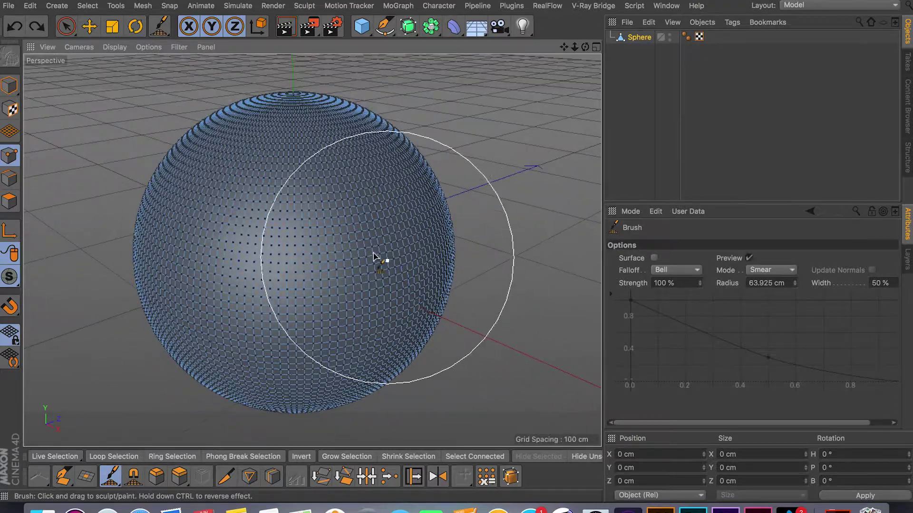
{"action": "mouse_move", "coordinate": [173, 179]}
{"action": "left_mouse_down"}
{"action": "mouse_move", "coordinate": [190, 195]}
{"action": "mouse_move", "coordinate": [235, 163]}
{"action": "mouse_move", "coordinate": [334, 148]}
{"action": "mouse_move", "coordinate": [407, 204]}
{"action": "mouse_move", "coordinate": [300, 147]}
{"action": "left_mouse_up"}
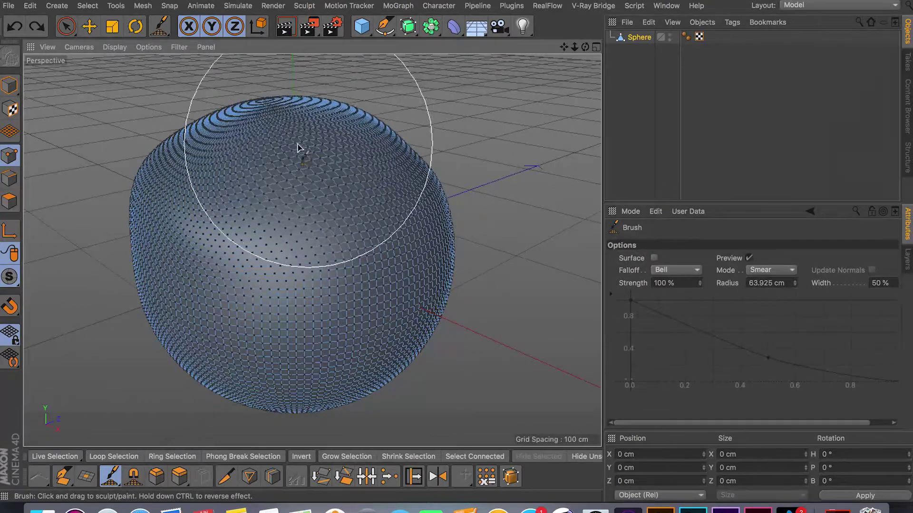
{"action": "key", "text": "ctrl+z"}
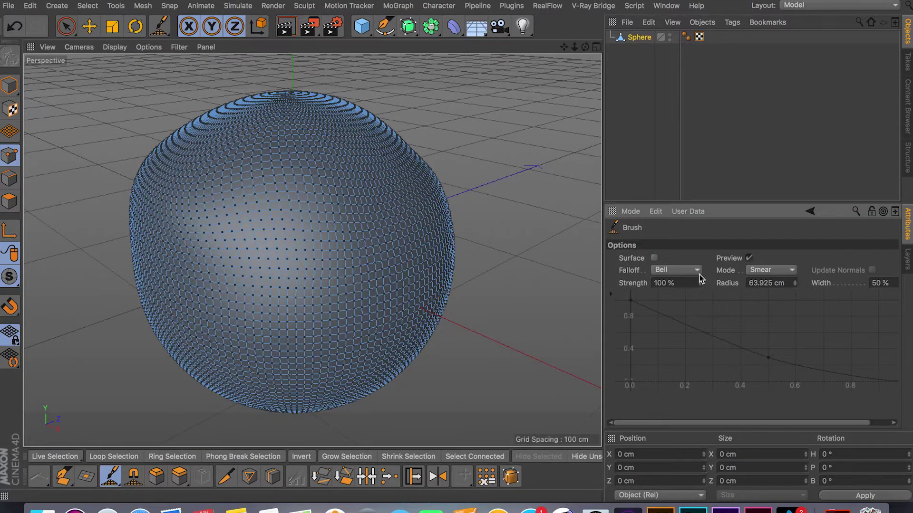
Set the brush Mode to Twister after checking the Falloff options.
{"action": "left_click", "coordinate": [693, 273]}
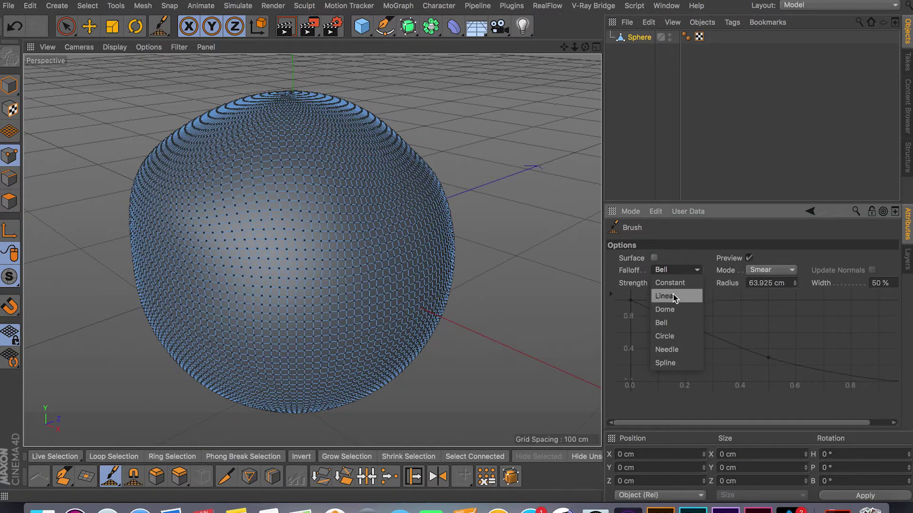
{"action": "left_click", "coordinate": [764, 271]}
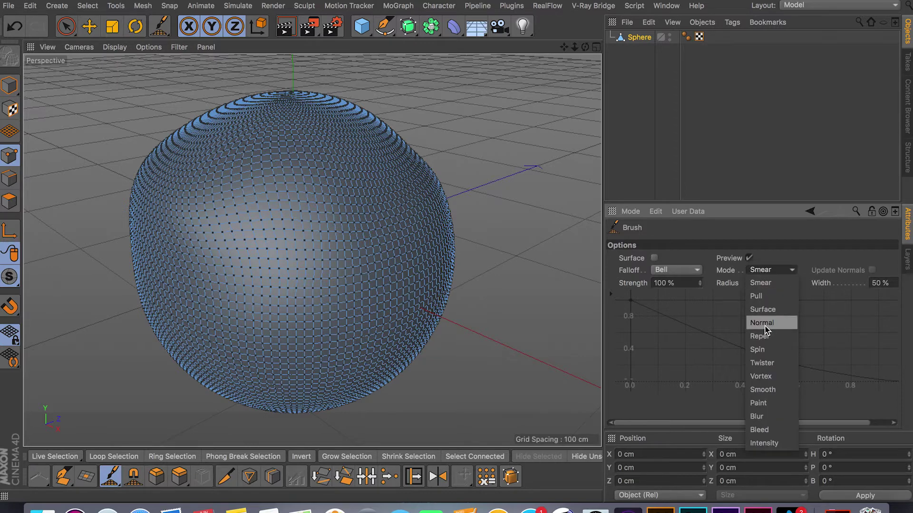
{"action": "left_click", "coordinate": [775, 359]}
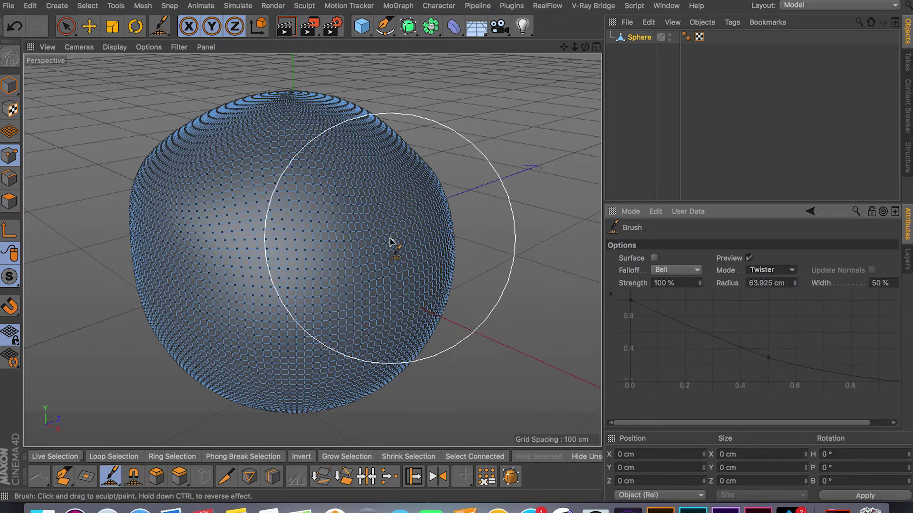
Test two twisting strokes on the sphere and undo both.
{"action": "mouse_move", "coordinate": [391, 244]}
{"action": "left_mouse_down"}
{"action": "mouse_move", "coordinate": [366, 234]}
{"action": "mouse_move", "coordinate": [380, 228]}
{"action": "mouse_move", "coordinate": [438, 255]}
{"action": "mouse_move", "coordinate": [332, 204]}
{"action": "mouse_move", "coordinate": [373, 241]}
{"action": "mouse_move", "coordinate": [351, 320]}
{"action": "mouse_move", "coordinate": [397, 265]}
{"action": "mouse_move", "coordinate": [417, 276]}
{"action": "mouse_move", "coordinate": [489, 271]}
{"action": "left_mouse_up"}
{"action": "key", "text": "ctrl+z"}
{"action": "mouse_move", "coordinate": [262, 227]}
{"action": "left_mouse_down"}
{"action": "mouse_move", "coordinate": [301, 249]}
{"action": "mouse_move", "coordinate": [235, 234]}
{"action": "left_mouse_up"}
{"action": "key", "text": "ctrl+z"}
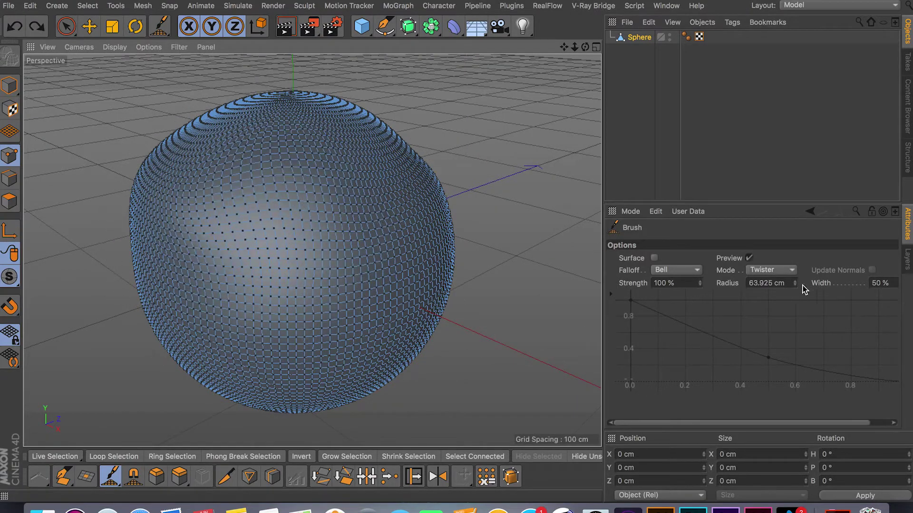
With the Magnet tool, try a pull and a dent on the sphere, undoing each.
{"action": "left_click", "coordinate": [134, 475]}
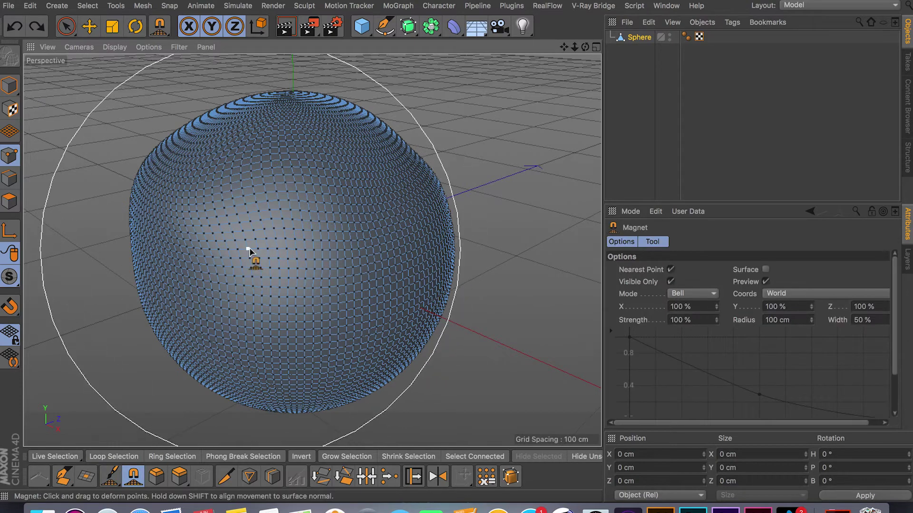
{"action": "scroll", "coordinate": [250, 251], "scroll_direction": "down", "scroll_amount": 2}
{"action": "scroll", "coordinate": [251, 252], "scroll_direction": "down", "scroll_amount": 1}
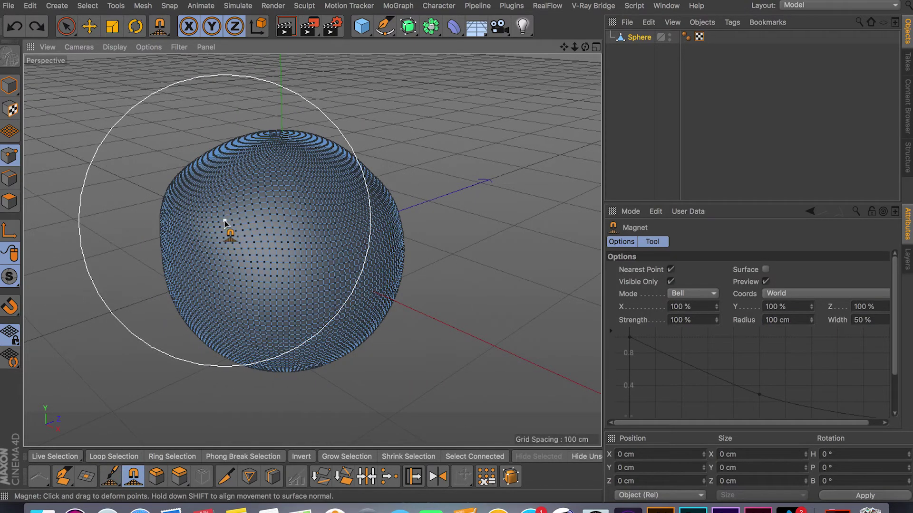
{"action": "mouse_move", "coordinate": [224, 224]}
{"action": "left_mouse_down"}
{"action": "mouse_move", "coordinate": [236, 238]}
{"action": "mouse_move", "coordinate": [275, 235]}
{"action": "mouse_move", "coordinate": [239, 204]}
{"action": "mouse_move", "coordinate": [317, 220]}
{"action": "mouse_move", "coordinate": [239, 255]}
{"action": "mouse_move", "coordinate": [210, 254]}
{"action": "mouse_move", "coordinate": [279, 255]}
{"action": "left_mouse_up"}
{"action": "key", "text": "ctrl+z"}
{"action": "key", "text": "ctrl+z"}
{"action": "key", "text": "ctrl+z"}
{"action": "key", "text": "ctrl+z"}
{"action": "key", "text": "ctrl+z"}
{"action": "key", "text": "ctrl+z"}
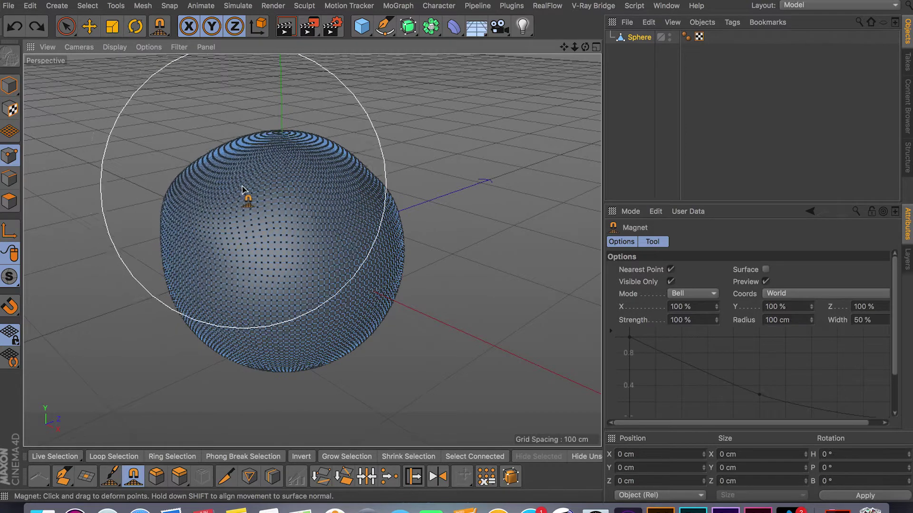
{"action": "key", "text": "ctrl+z"}
{"action": "key", "text": "ctrl+z"}
{"action": "mouse_move", "coordinate": [251, 166]}
{"action": "left_mouse_down"}
{"action": "mouse_move", "coordinate": [188, 204]}
{"action": "mouse_move", "coordinate": [197, 226]}
{"action": "mouse_move", "coordinate": [243, 159]}
{"action": "mouse_move", "coordinate": [323, 182]}
{"action": "left_mouse_up"}
{"action": "key", "text": "ctrl+z"}
{"action": "key", "text": "ctrl+z"}
{"action": "key", "text": "ctrl+z"}
{"action": "key", "text": "ctrl+z"}
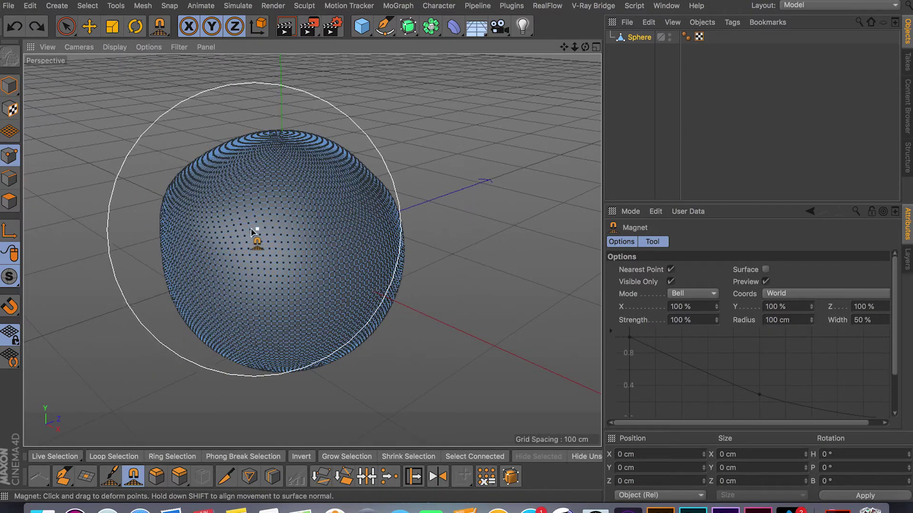
Magnet-pull the sphere's side and top, then push the upper-left bulge right and down.
{"action": "mouse_move", "coordinate": [251, 232]}
{"action": "left_mouse_down"}
{"action": "mouse_move", "coordinate": [178, 393]}
{"action": "mouse_move", "coordinate": [215, 292]}
{"action": "mouse_move", "coordinate": [204, 230]}
{"action": "left_mouse_up"}
{"action": "key", "text": "ctrl+z"}
{"action": "key", "text": "ctrl+z"}
{"action": "mouse_move", "coordinate": [210, 184]}
{"action": "left_mouse_down"}
{"action": "mouse_move", "coordinate": [254, 167]}
{"action": "mouse_move", "coordinate": [306, 179]}
{"action": "mouse_move", "coordinate": [279, 187]}
{"action": "mouse_move", "coordinate": [171, 176]}
{"action": "mouse_move", "coordinate": [227, 188]}
{"action": "mouse_move", "coordinate": [193, 188]}
{"action": "mouse_move", "coordinate": [153, 178]}
{"action": "mouse_move", "coordinate": [404, 236]}
{"action": "mouse_move", "coordinate": [371, 306]}
{"action": "mouse_move", "coordinate": [402, 312]}
{"action": "mouse_move", "coordinate": [210, 300]}
{"action": "mouse_move", "coordinate": [171, 287]}
{"action": "left_mouse_up"}
{"action": "key", "text": "ctrl+z"}
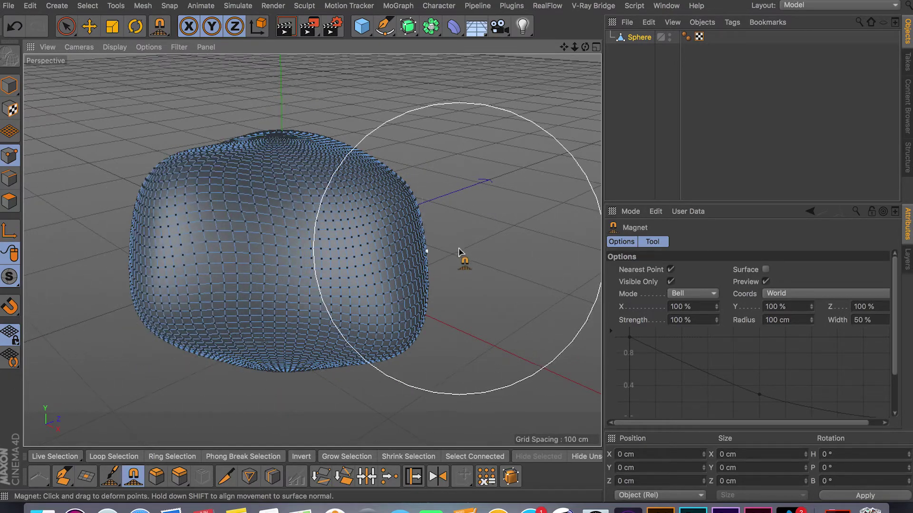
{"action": "left_click_drag", "start_coordinate": [459, 251], "coordinate": [412, 304], "text": "alt"}
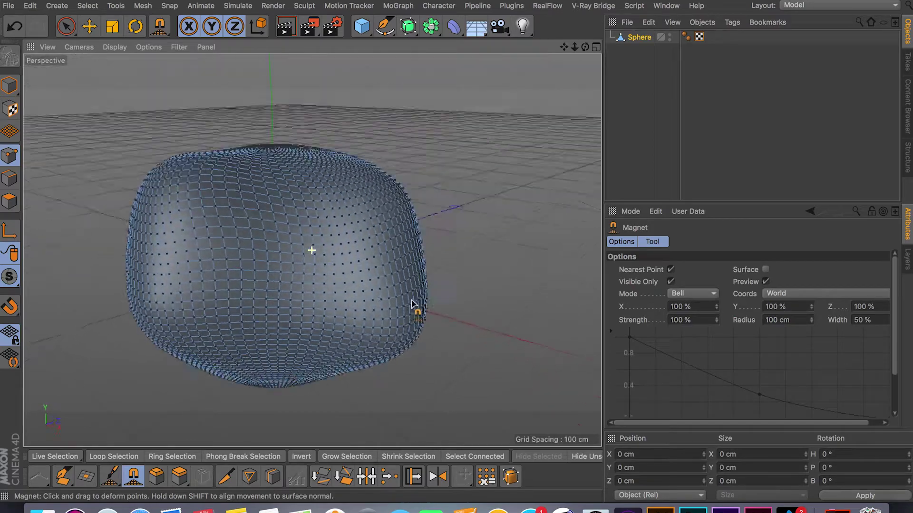
{"action": "left_click_drag", "start_coordinate": [412, 305], "coordinate": [442, 304], "text": "alt"}
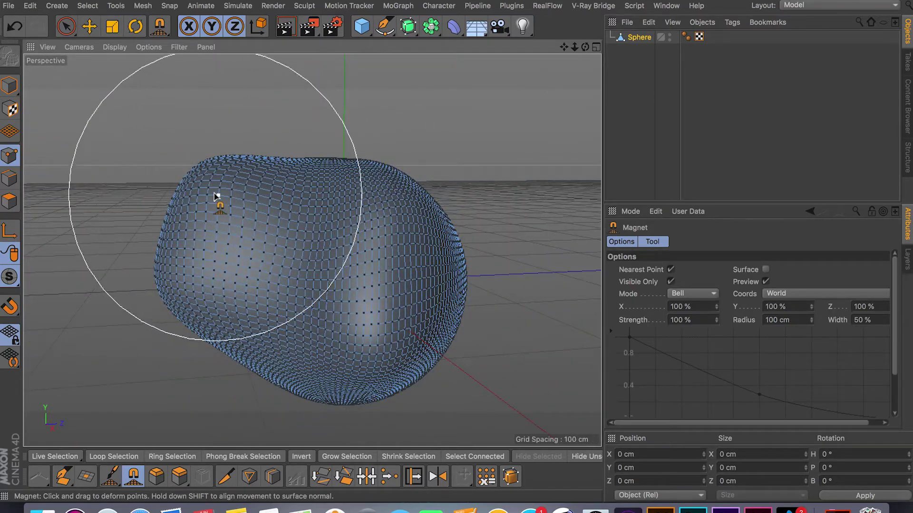
{"action": "mouse_move", "coordinate": [180, 172]}
{"action": "left_mouse_down"}
{"action": "mouse_move", "coordinate": [237, 204]}
{"action": "mouse_move", "coordinate": [212, 213]}
{"action": "left_mouse_up"}
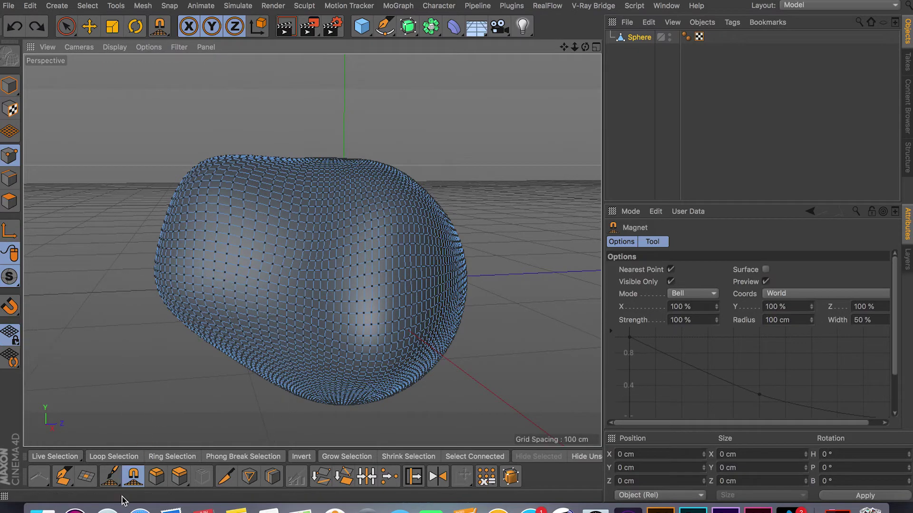
Undo a torn Twister brush stroke and switch the brush Mode to Normal.
{"action": "left_click", "coordinate": [112, 478]}
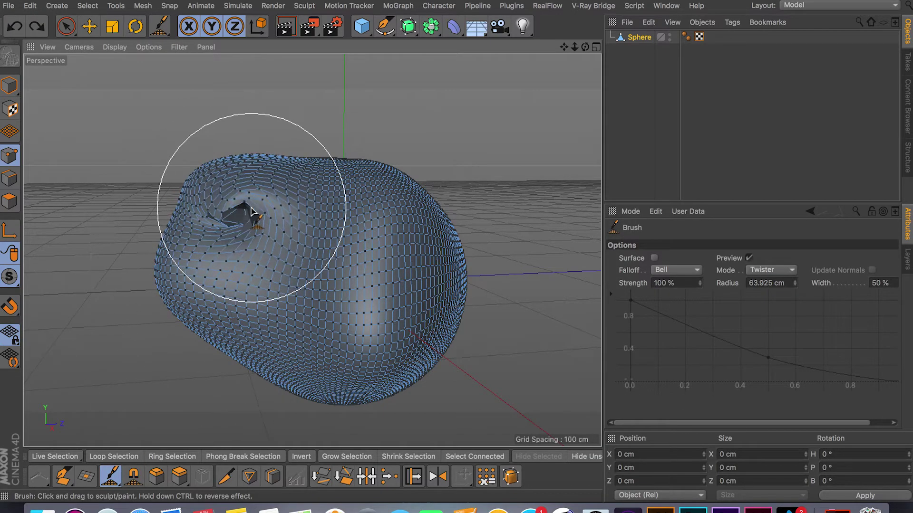
{"action": "mouse_move", "coordinate": [291, 202]}
{"action": "left_mouse_down"}
{"action": "mouse_move", "coordinate": [363, 244]}
{"action": "mouse_move", "coordinate": [291, 293]}
{"action": "left_mouse_up"}
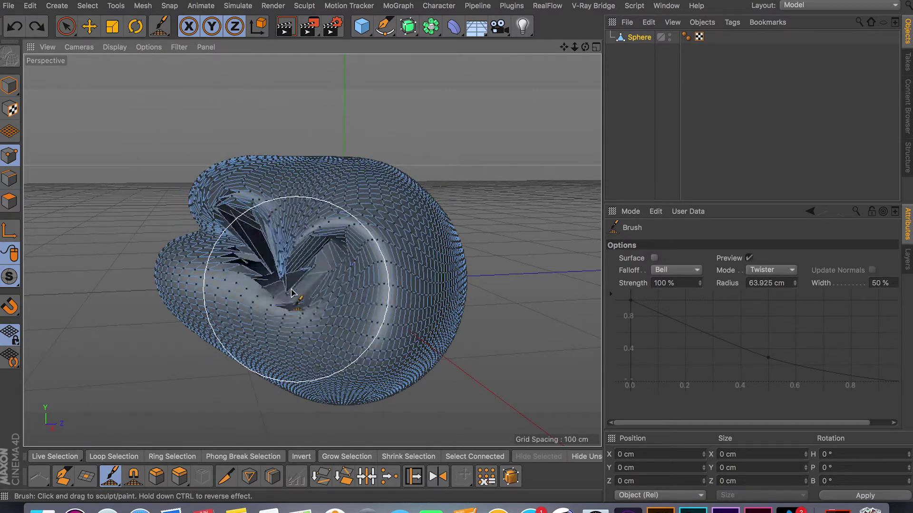
{"action": "key", "text": "ctrl+z"}
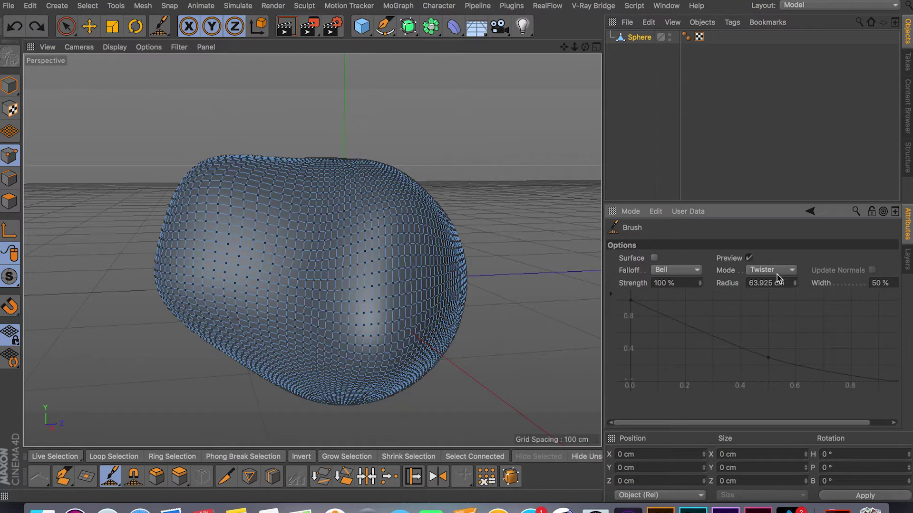
{"action": "left_click", "coordinate": [781, 269]}
{"action": "left_click", "coordinate": [784, 323]}
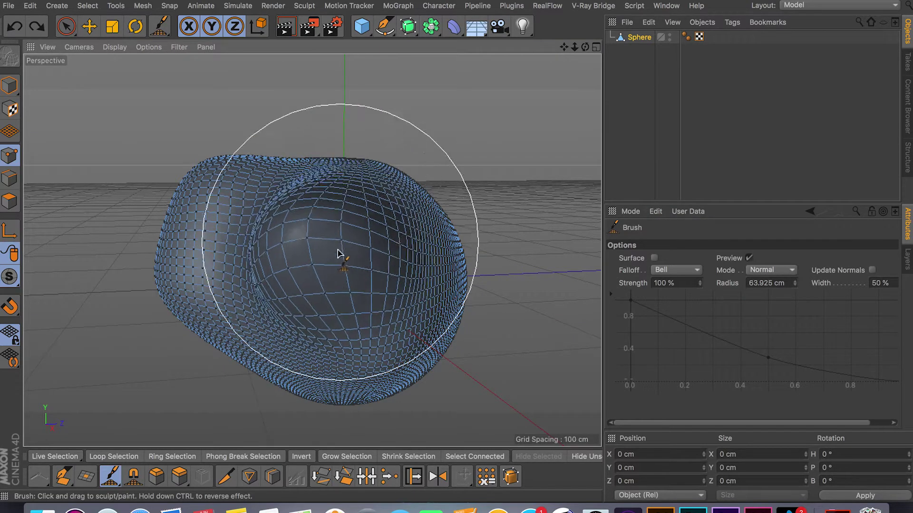
{"action": "key", "text": "ctrl+z"}
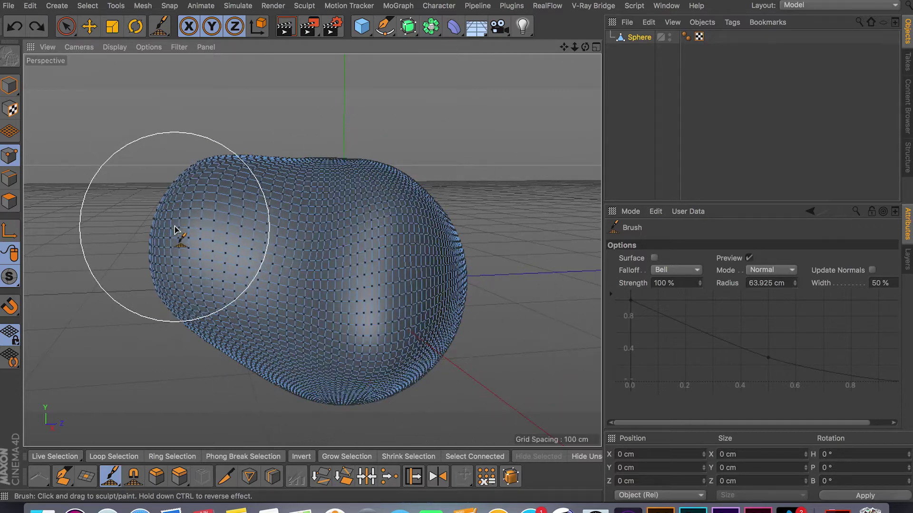
Round out the blob and enlarge its left bulge with Normal brush strokes.
{"action": "mouse_move", "coordinate": [268, 320]}
{"action": "left_mouse_down"}
{"action": "mouse_move", "coordinate": [397, 302]}
{"action": "mouse_move", "coordinate": [164, 224]}
{"action": "mouse_move", "coordinate": [183, 244]}
{"action": "left_mouse_up"}
{"action": "key", "text": "ctrl+z"}
{"action": "mouse_move", "coordinate": [300, 207]}
{"action": "left_mouse_down"}
{"action": "mouse_move", "coordinate": [419, 235]}
{"action": "mouse_move", "coordinate": [418, 300]}
{"action": "mouse_move", "coordinate": [326, 316]}
{"action": "mouse_move", "coordinate": [229, 267]}
{"action": "left_mouse_up"}
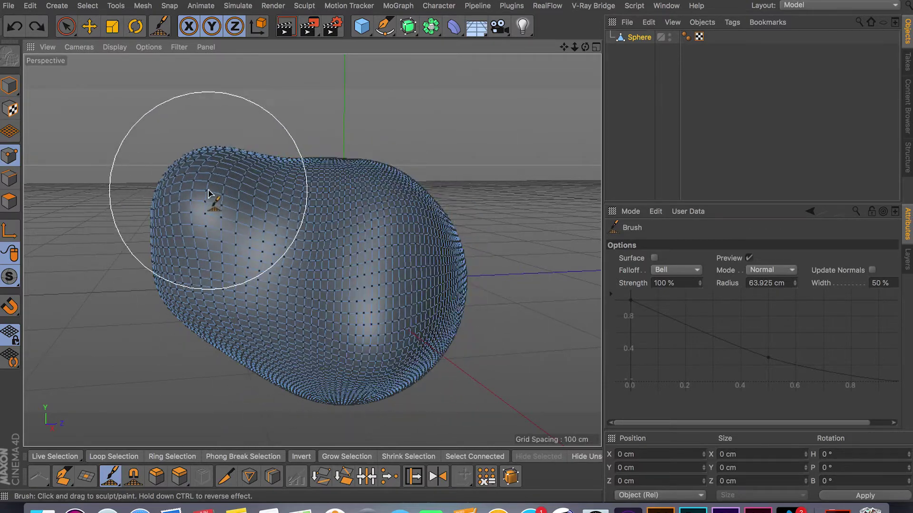
{"action": "left_click_drag", "start_coordinate": [200, 218], "coordinate": [324, 237]}
{"action": "mouse_move", "coordinate": [385, 273]}
{"action": "left_mouse_down"}
{"action": "mouse_move", "coordinate": [259, 325]}
{"action": "mouse_move", "coordinate": [378, 322]}
{"action": "left_mouse_up"}
{"action": "mouse_move", "coordinate": [466, 350]}
{"action": "left_mouse_down", "text": "alt"}
{"action": "mouse_move", "coordinate": [398, 230]}
{"action": "mouse_move", "coordinate": [255, 203]}
{"action": "mouse_move", "coordinate": [322, 312]}
{"action": "mouse_move", "coordinate": [418, 382]}
{"action": "mouse_move", "coordinate": [428, 407]}
{"action": "left_mouse_up", "text": "alt"}
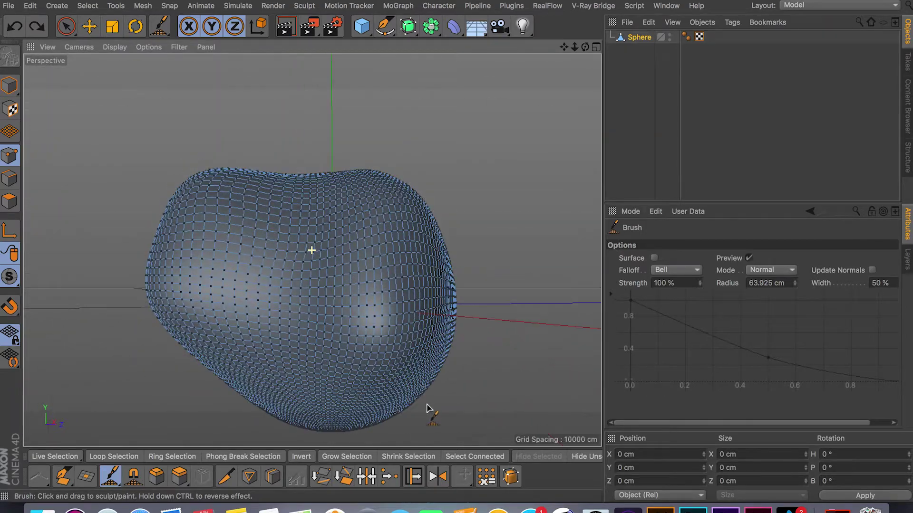
{"action": "mouse_move", "coordinate": [473, 381]}
{"action": "left_mouse_down", "text": "alt"}
{"action": "mouse_move", "coordinate": [459, 312]}
{"action": "mouse_move", "coordinate": [240, 278]}
{"action": "mouse_move", "coordinate": [132, 218]}
{"action": "mouse_move", "coordinate": [304, 172]}
{"action": "mouse_move", "coordinate": [366, 194]}
{"action": "mouse_move", "coordinate": [419, 293]}
{"action": "mouse_move", "coordinate": [491, 239]}
{"action": "left_mouse_up", "text": "alt"}
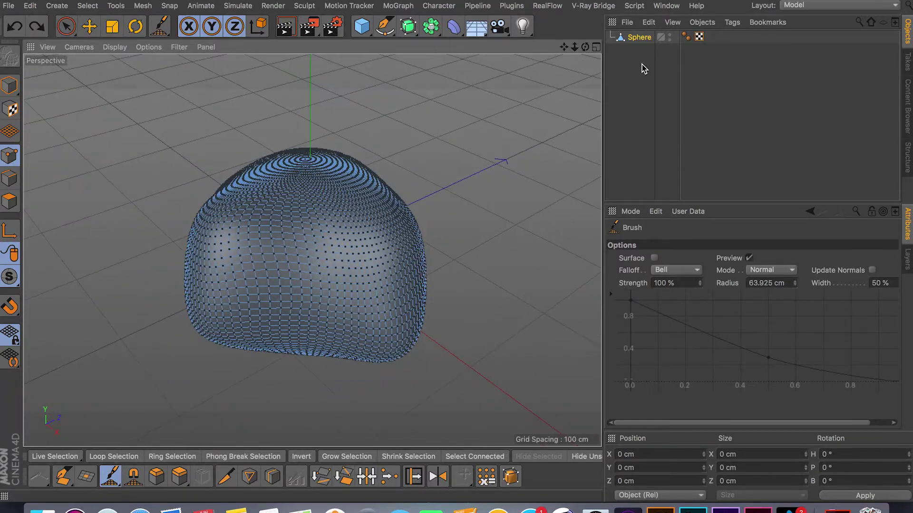
Reselect the Sphere object and view the blob from the front, then from above.
{"action": "left_click", "coordinate": [634, 51]}
{"action": "left_click", "coordinate": [637, 38]}
{"action": "mouse_move", "coordinate": [397, 214]}
{"action": "left_mouse_down", "text": "alt"}
{"action": "mouse_move", "coordinate": [387, 144]}
{"action": "mouse_move", "coordinate": [458, 268]}
{"action": "mouse_move", "coordinate": [442, 240]}
{"action": "mouse_move", "coordinate": [475, 252]}
{"action": "mouse_move", "coordinate": [406, 237]}
{"action": "left_mouse_up", "text": "alt"}
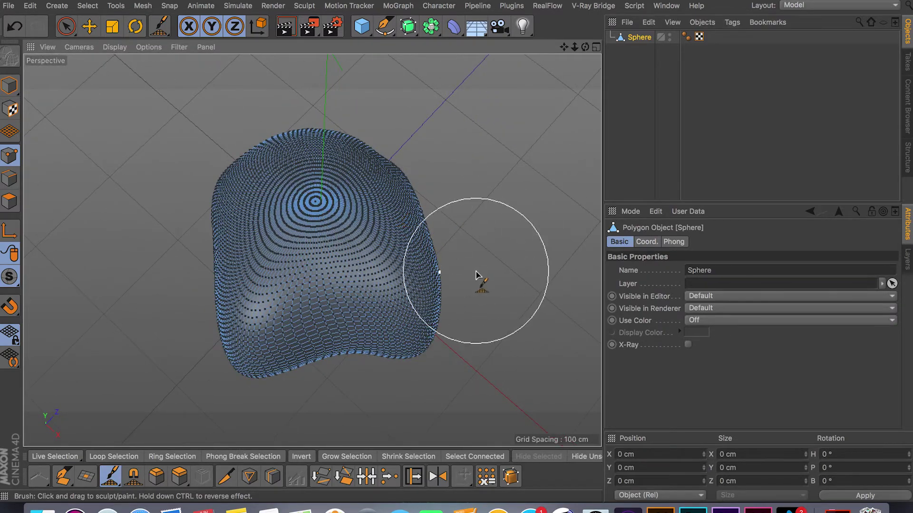
{"action": "left_click_drag", "start_coordinate": [477, 275], "coordinate": [449, 322], "text": "alt"}
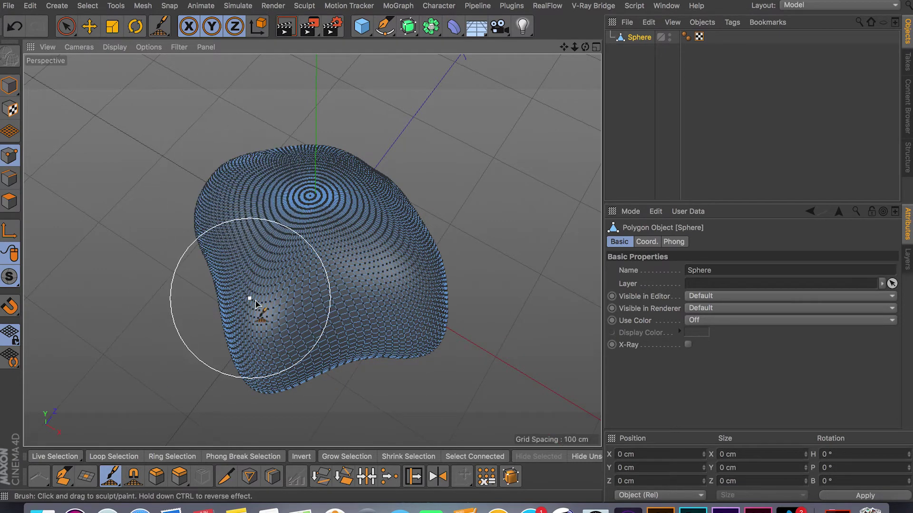
Pull out the right and lower-left lobes and lightly sculpt the upper right.
{"action": "mouse_move", "coordinate": [353, 266]}
{"action": "left_mouse_down"}
{"action": "mouse_move", "coordinate": [428, 326]}
{"action": "mouse_move", "coordinate": [438, 347]}
{"action": "mouse_move", "coordinate": [456, 330]}
{"action": "left_mouse_up"}
{"action": "mouse_move", "coordinate": [304, 363]}
{"action": "left_mouse_down"}
{"action": "mouse_move", "coordinate": [238, 378]}
{"action": "mouse_move", "coordinate": [270, 285]}
{"action": "left_mouse_up"}
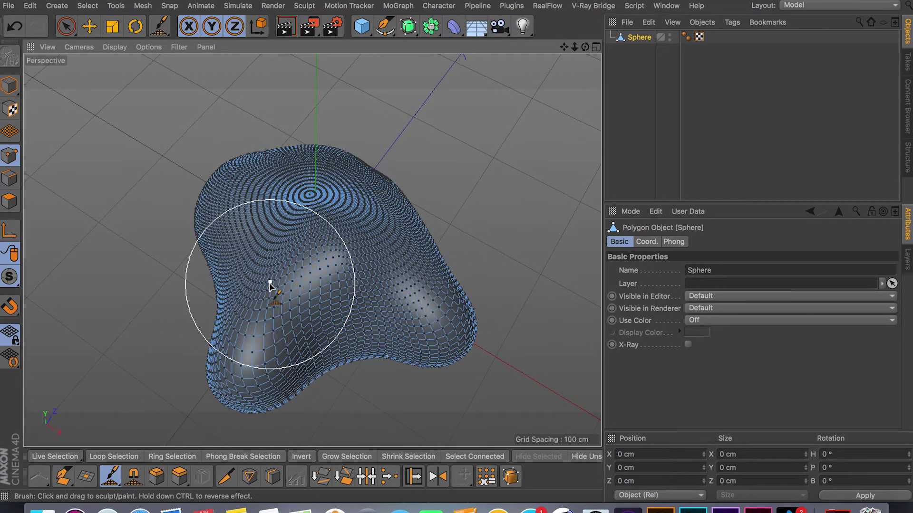
{"action": "mouse_move", "coordinate": [391, 254]}
{"action": "left_mouse_down"}
{"action": "mouse_move", "coordinate": [418, 259]}
{"action": "mouse_move", "coordinate": [254, 259]}
{"action": "mouse_move", "coordinate": [325, 204]}
{"action": "mouse_move", "coordinate": [460, 271]}
{"action": "left_mouse_up"}
{"action": "middle_click_drag", "start_coordinate": [520, 256], "coordinate": [312, 240], "text": "alt"}
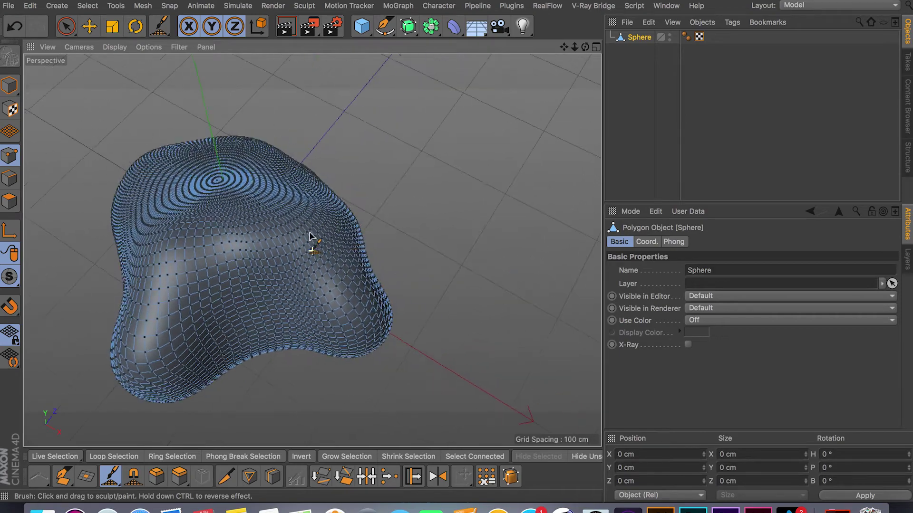
{"action": "mouse_move", "coordinate": [447, 254]}
{"action": "left_mouse_down", "text": "alt"}
{"action": "mouse_move", "coordinate": [407, 207]}
{"action": "mouse_move", "coordinate": [416, 387]}
{"action": "mouse_move", "coordinate": [430, 402]}
{"action": "mouse_move", "coordinate": [418, 259]}
{"action": "mouse_move", "coordinate": [320, 320]}
{"action": "left_mouse_up", "text": "alt"}
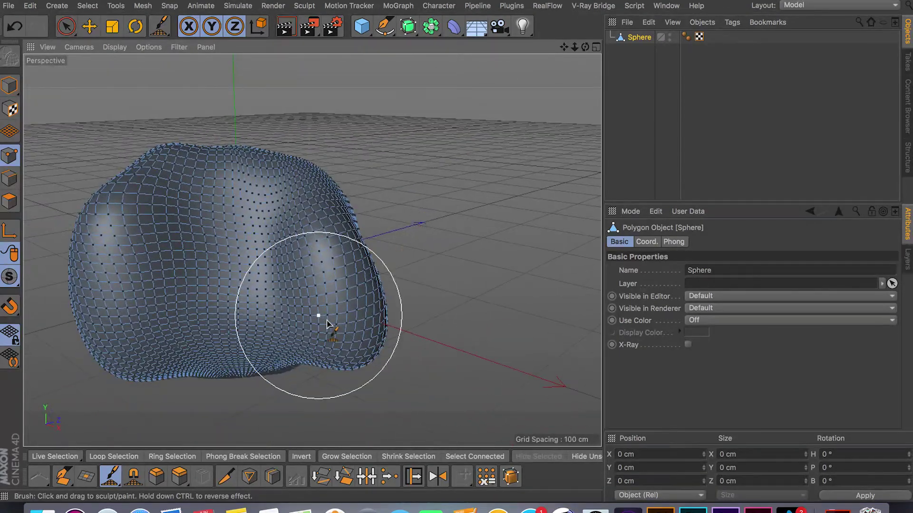
{"action": "mouse_move", "coordinate": [371, 258]}
{"action": "left_mouse_down", "text": "alt"}
{"action": "mouse_move", "coordinate": [392, 275]}
{"action": "mouse_move", "coordinate": [301, 137]}
{"action": "mouse_move", "coordinate": [338, 179]}
{"action": "mouse_move", "coordinate": [477, 202]}
{"action": "mouse_move", "coordinate": [392, 259]}
{"action": "mouse_move", "coordinate": [534, 224]}
{"action": "mouse_move", "coordinate": [532, 235]}
{"action": "left_mouse_up", "text": "alt"}
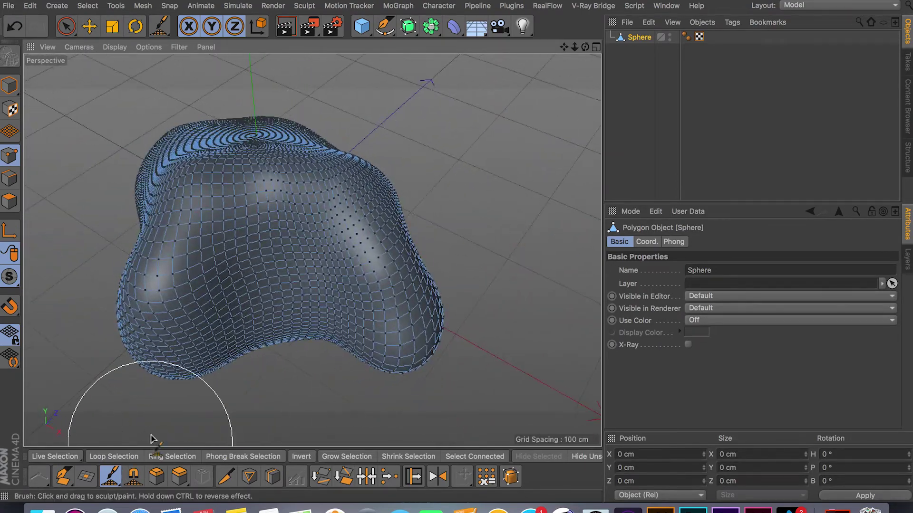
{"action": "left_click", "coordinate": [133, 477]}
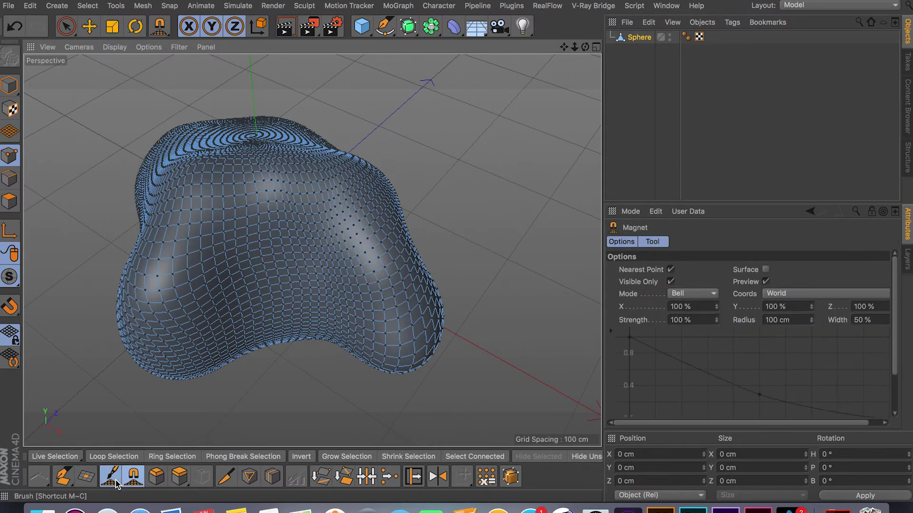
Set the brush Mode to Vortex and swirl a deep hollow into the left lobe.
{"action": "left_click", "coordinate": [111, 476]}
{"action": "left_click", "coordinate": [111, 476]}
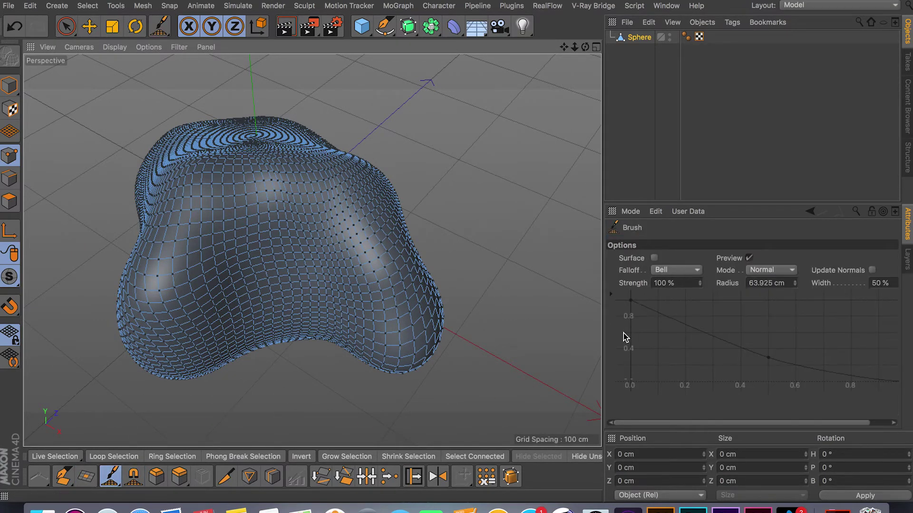
{"action": "left_click", "coordinate": [774, 270]}
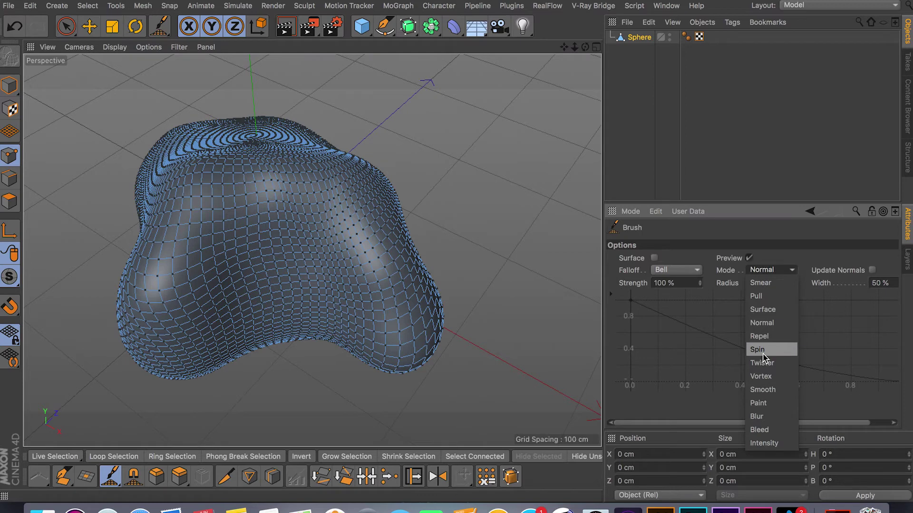
{"action": "left_click", "coordinate": [775, 378]}
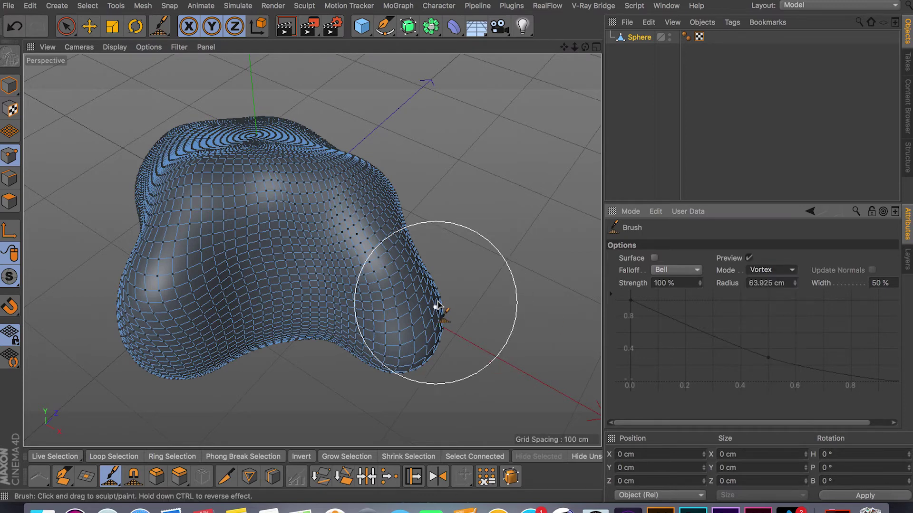
{"action": "left_click_drag", "start_coordinate": [189, 242], "coordinate": [180, 261]}
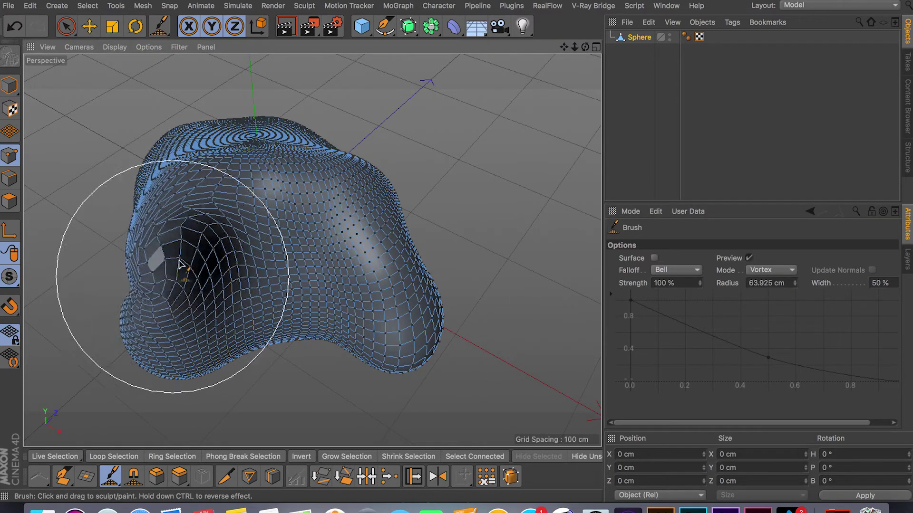